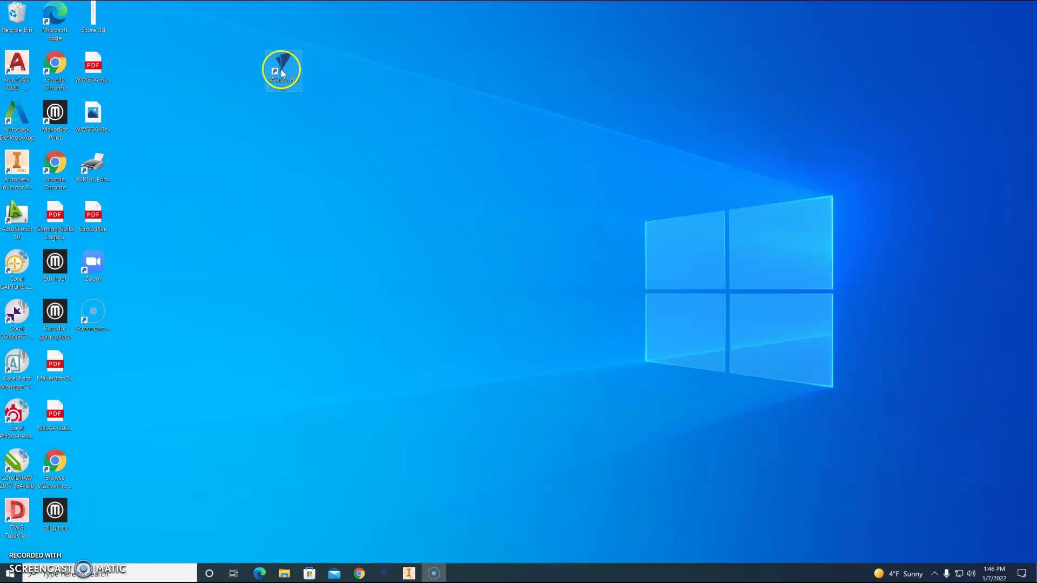
Step: Launch VCarve Pro and create a new single-sided job 9.5 x 9.5 inches, 0.75 inch thick
double_click(284, 70)
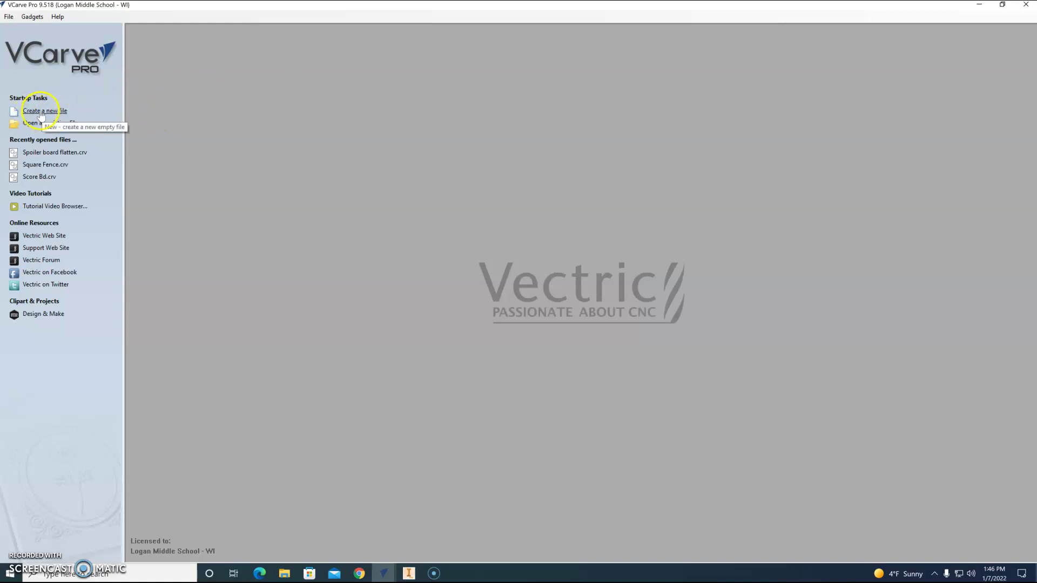
left_click(42, 111)
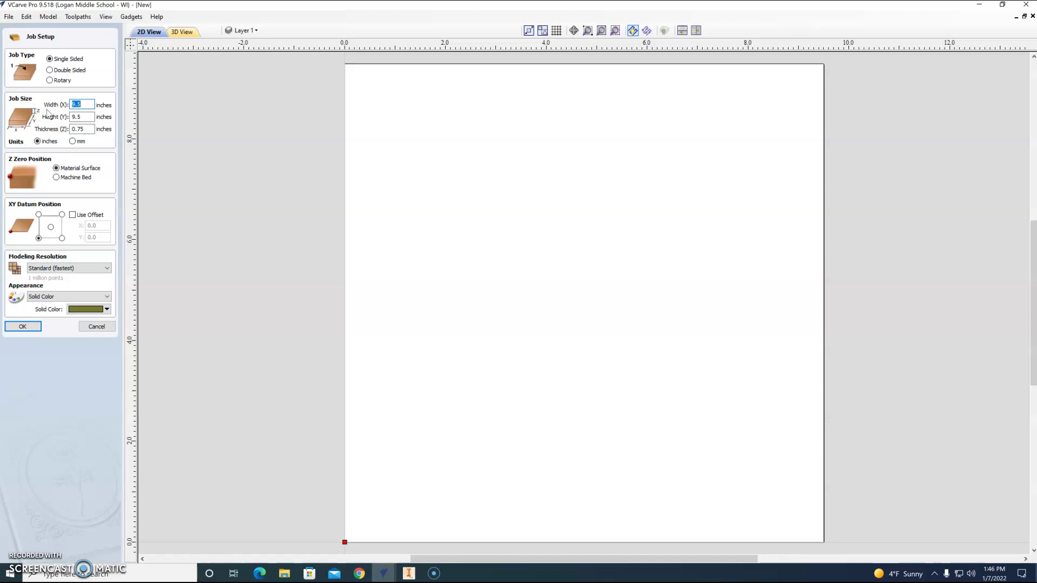
left_click(43, 102)
left_click(37, 327)
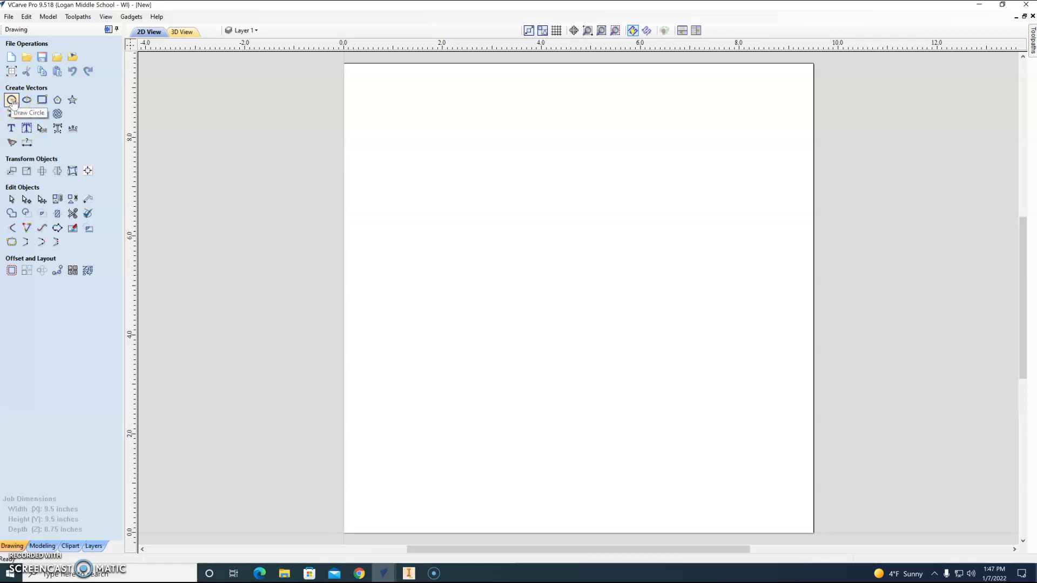
Step: Draw a 9-inch diameter circle centred on the board at 4.75, 4.75
left_click(12, 100)
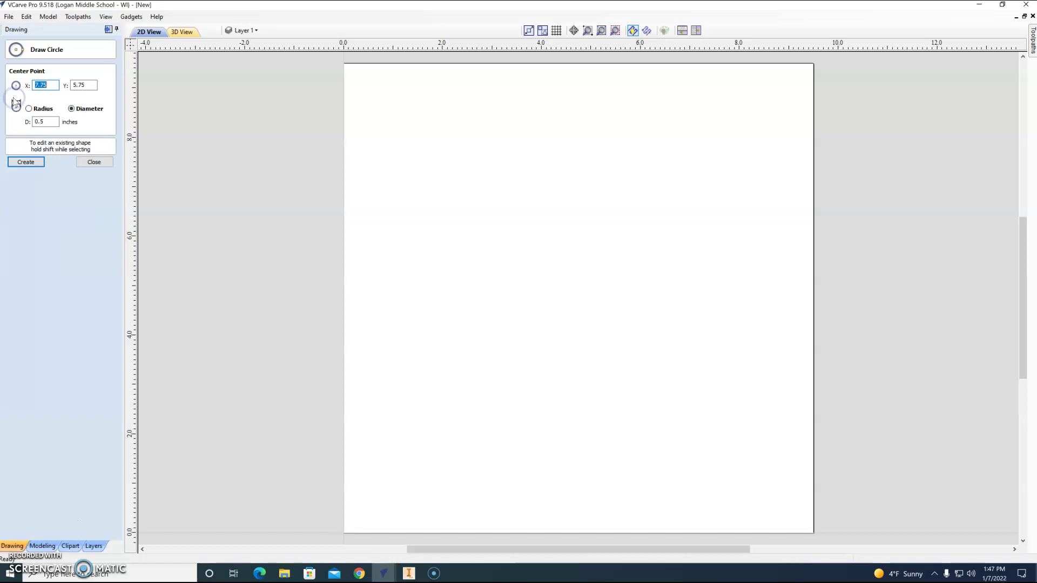
double_click(37, 122)
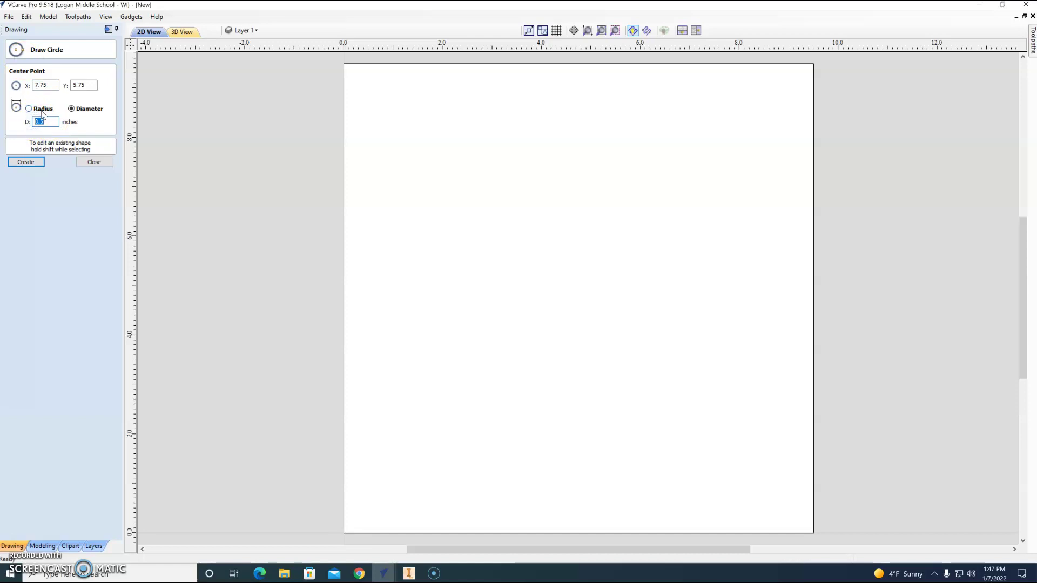
type("9")
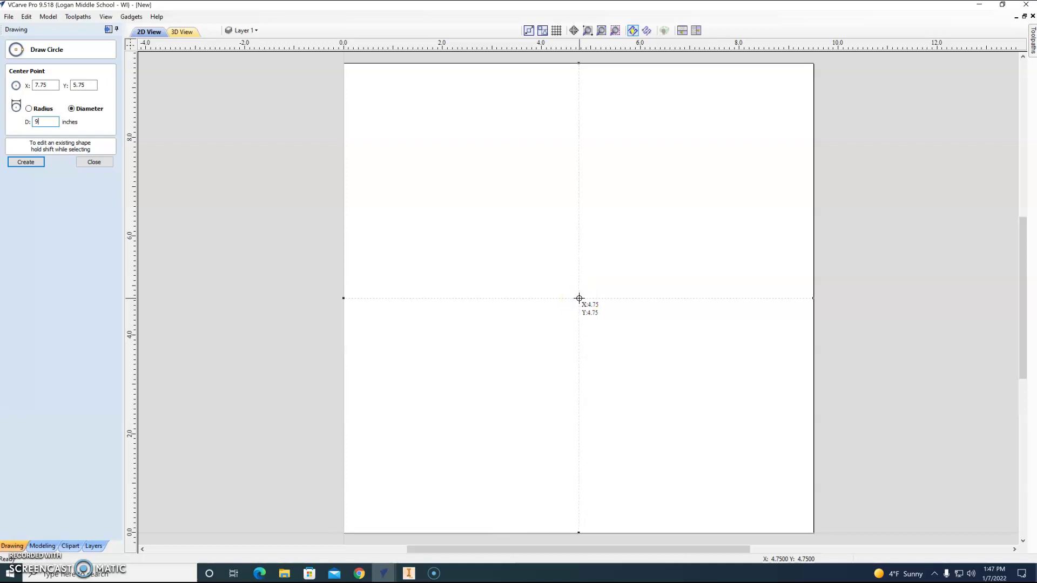
left_click(579, 298)
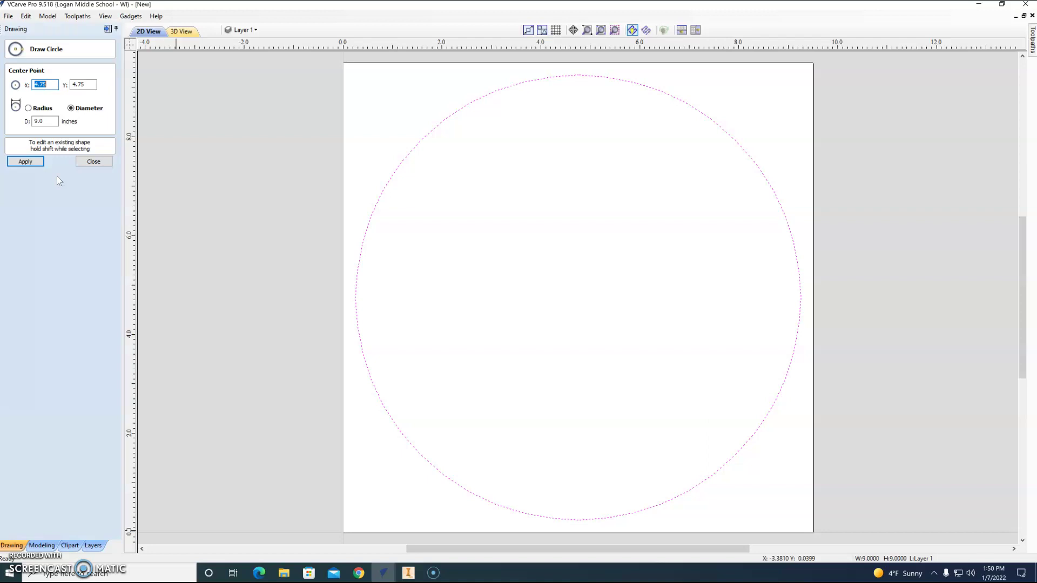
Step: Add a concentric 8-inch diameter circle at the same centre
left_click(63, 145)
left_click(46, 121)
left_click_drag(45, 120, 26, 122)
type("8")
left_click(578, 297)
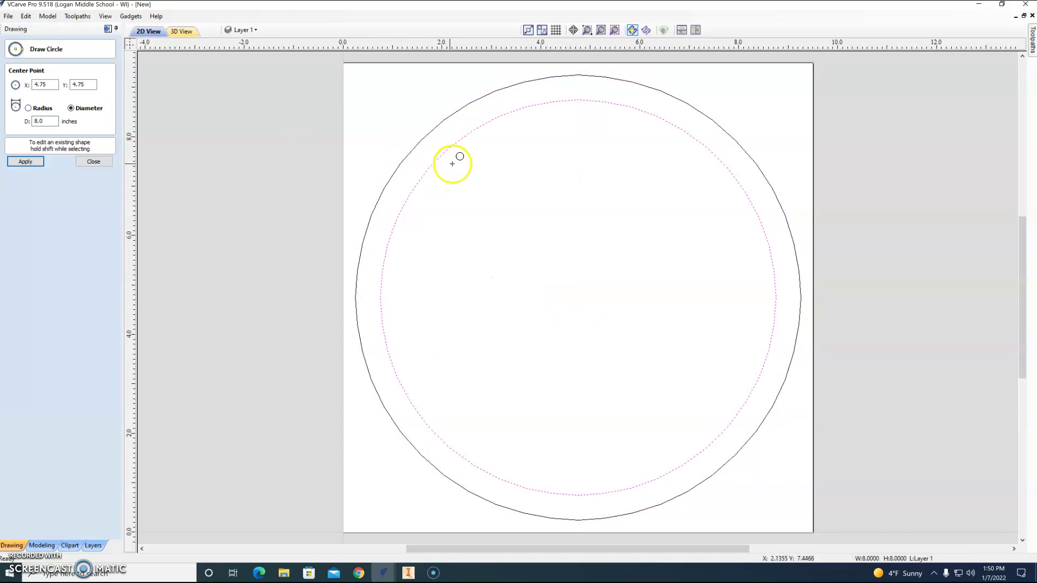
Step: Draw a vertical centre line from the inner circle's top to its bottom
left_click(94, 162)
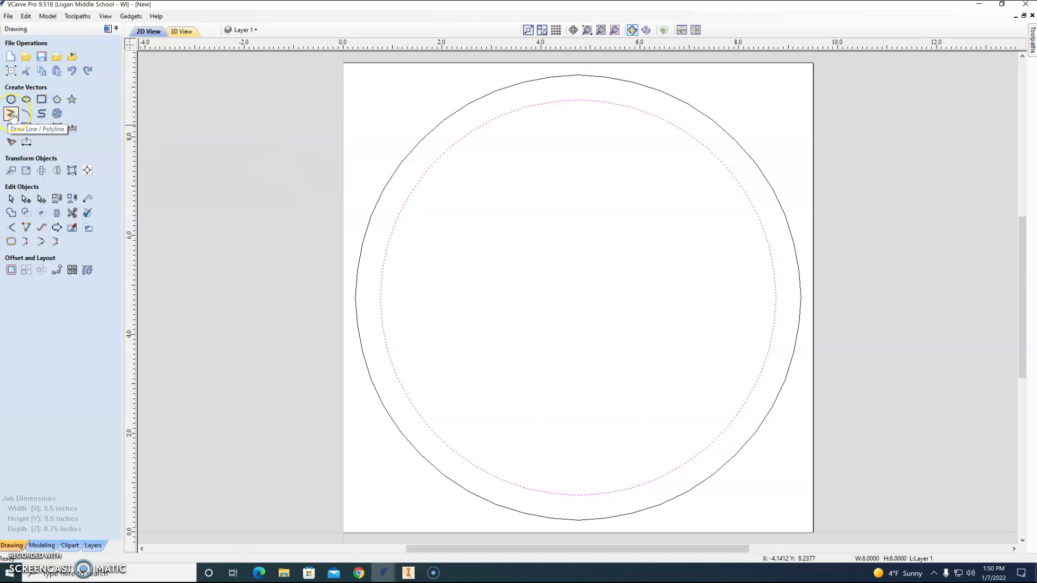
left_click(11, 115)
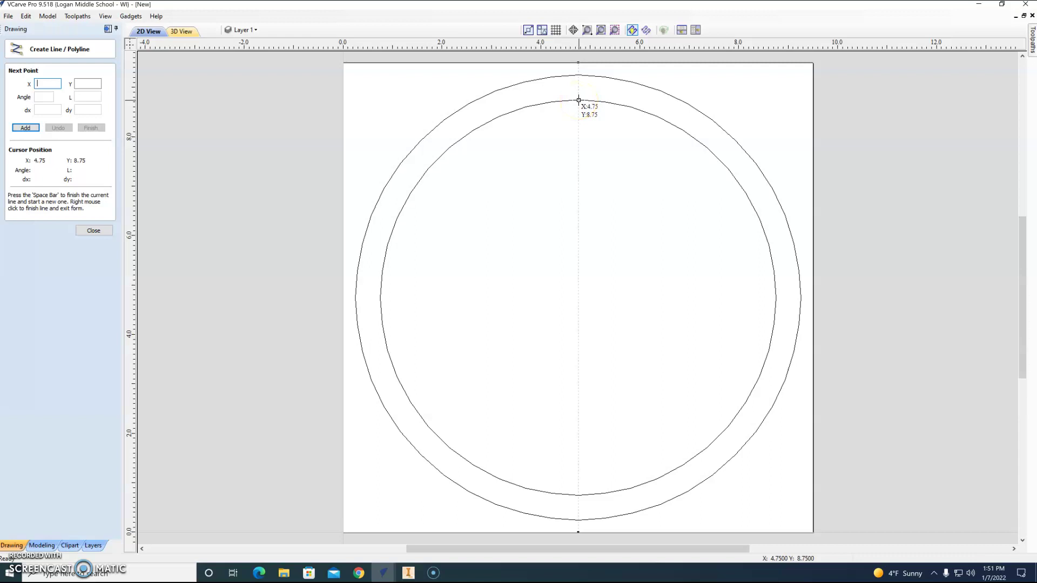
left_click(579, 100)
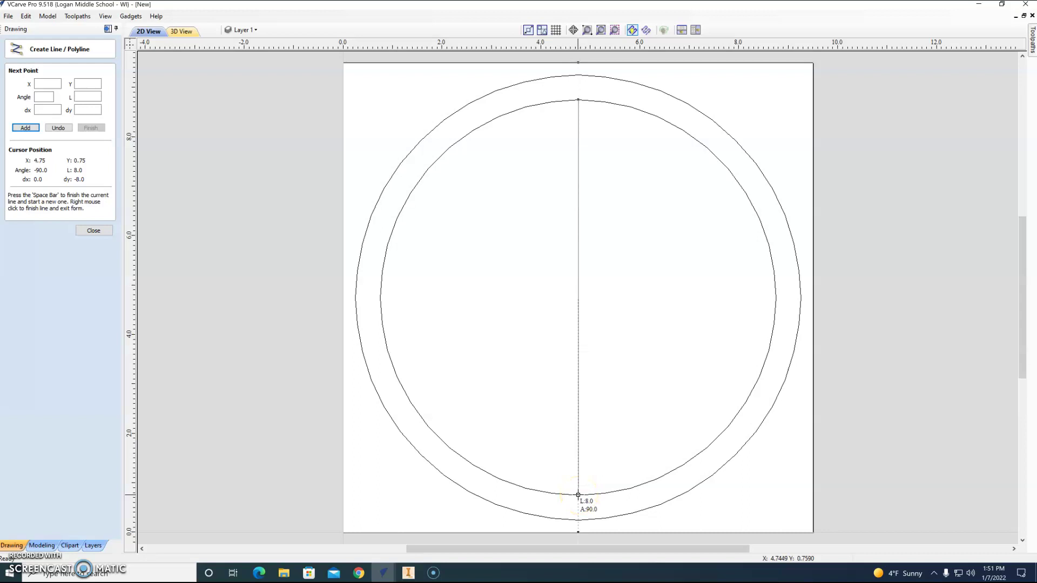
left_click(579, 494)
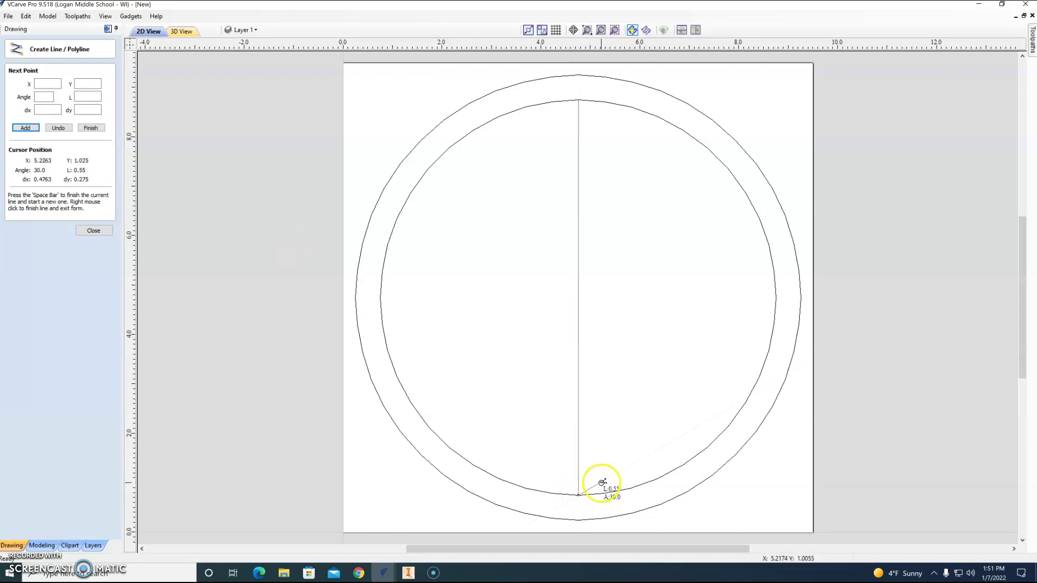
right_click(603, 482)
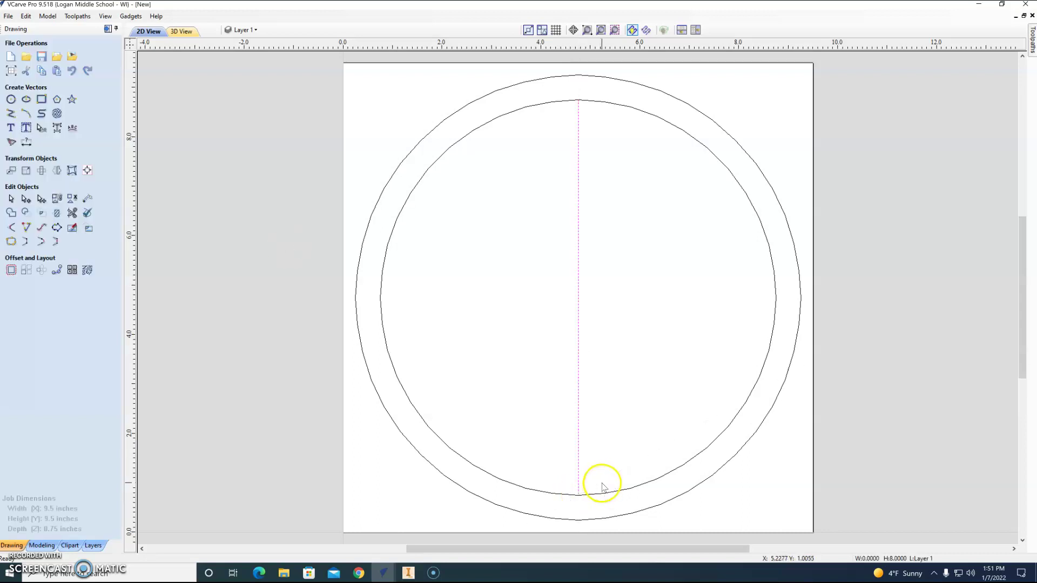
Step: Draw a horizontal centre line from the inner circle's left edge to its right edge
left_click(11, 114)
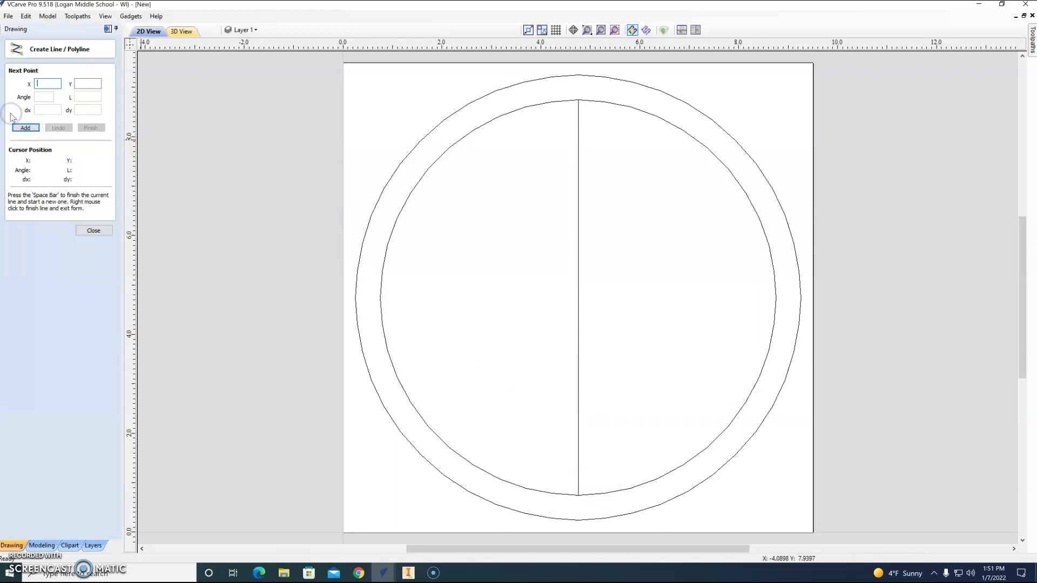
left_click(381, 297)
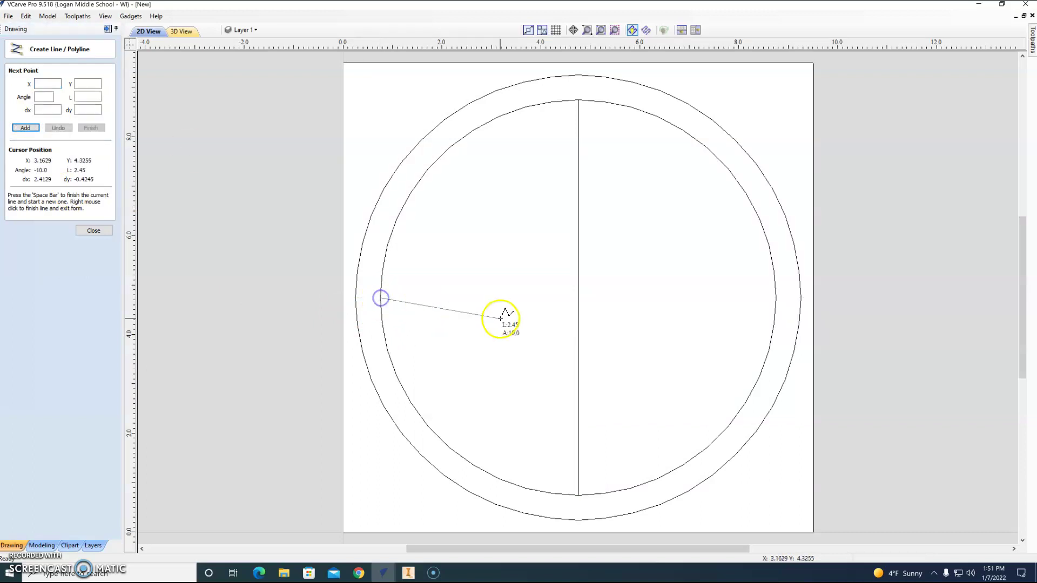
left_click(776, 297)
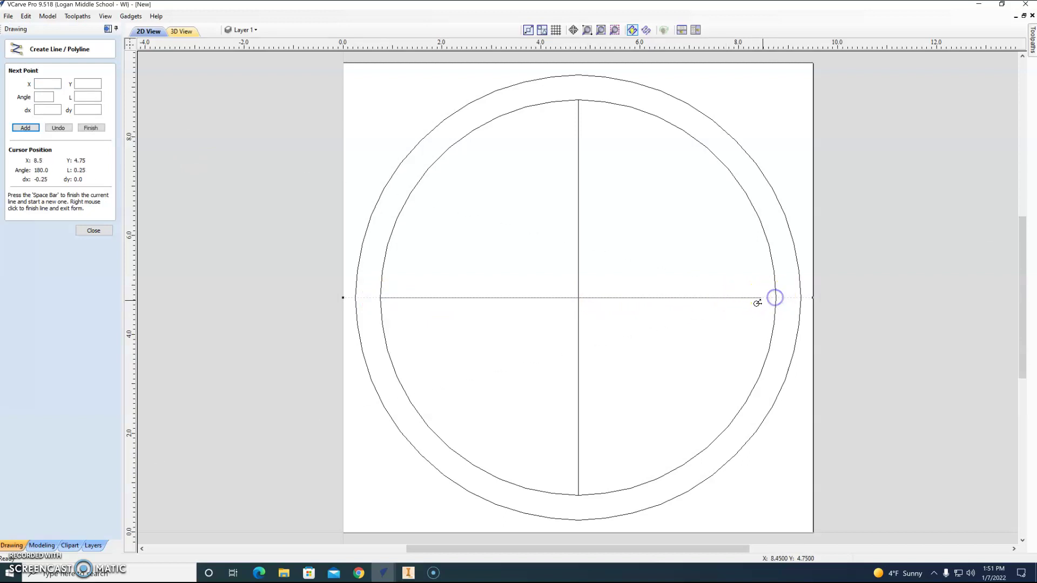
right_click(752, 296)
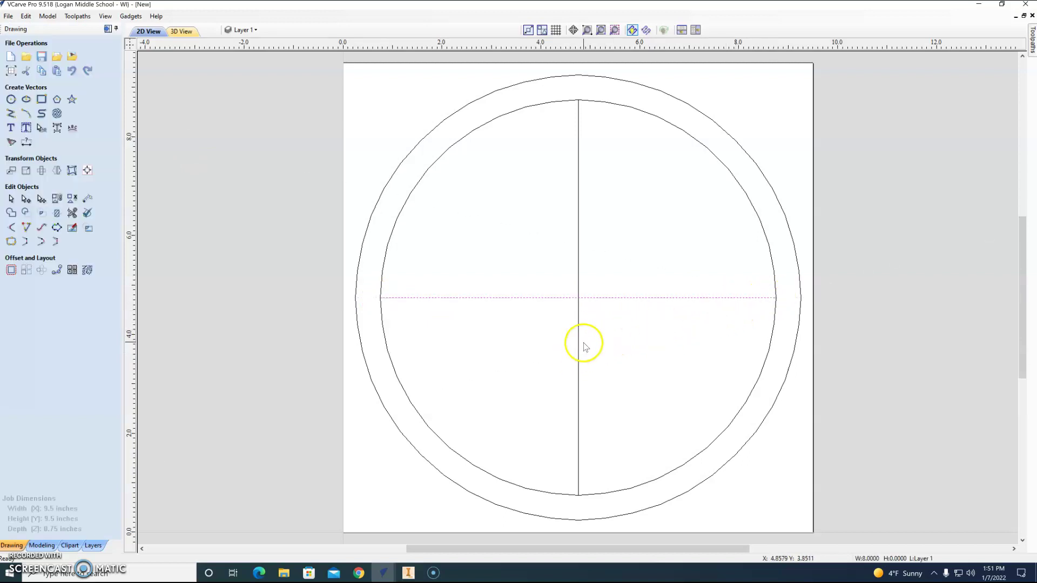
left_click(556, 340)
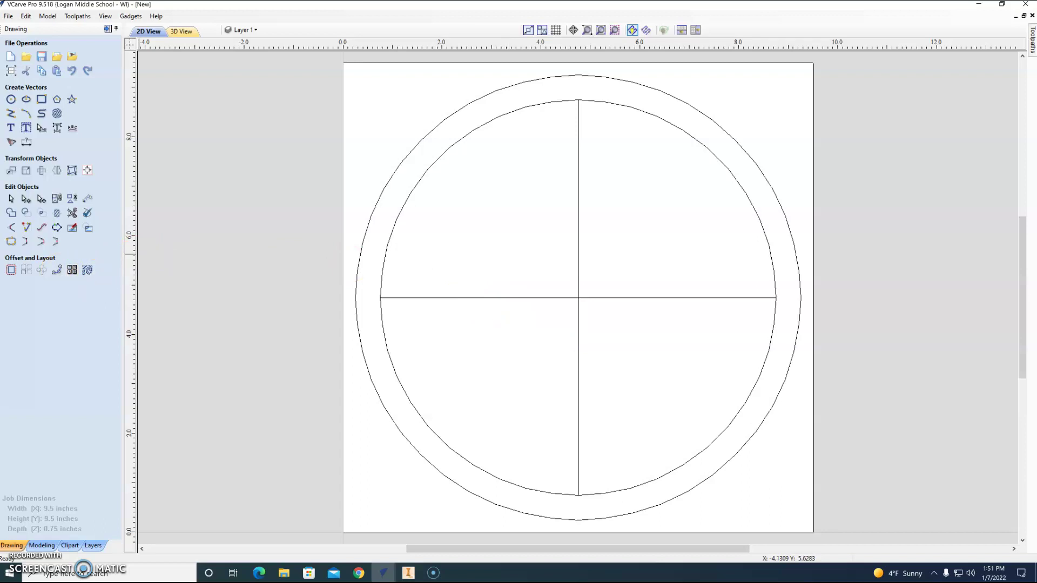
key("alt+p")
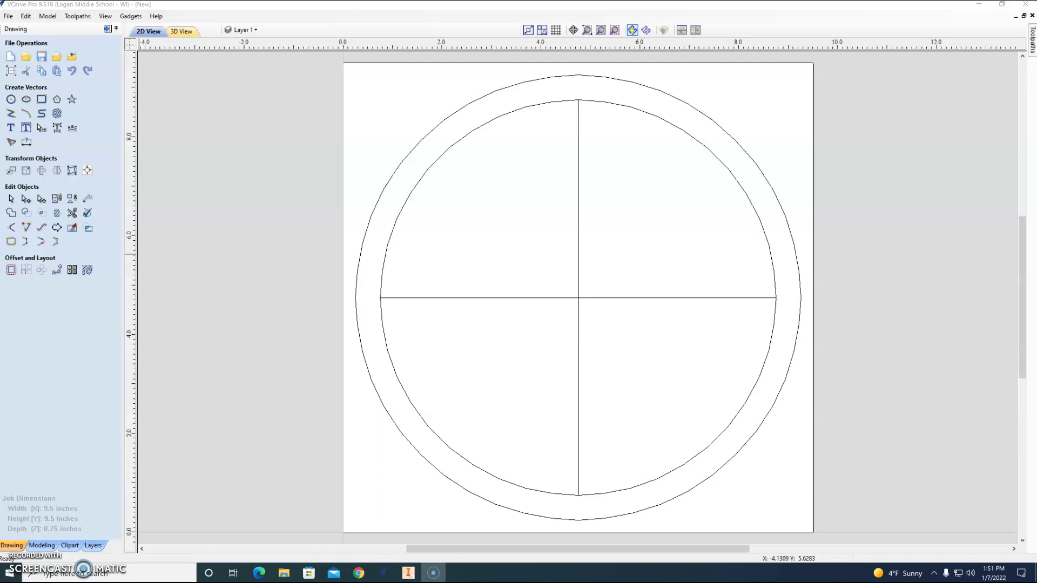
Step: Offset the vertical centre line three times at 1-inch spacing to the left
left_click(12, 270)
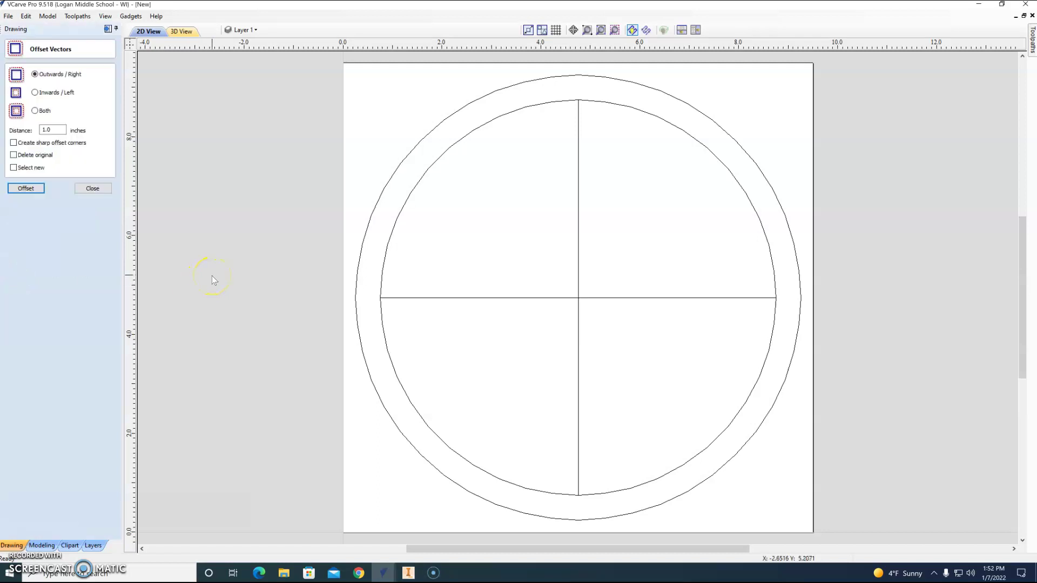
left_click(579, 217)
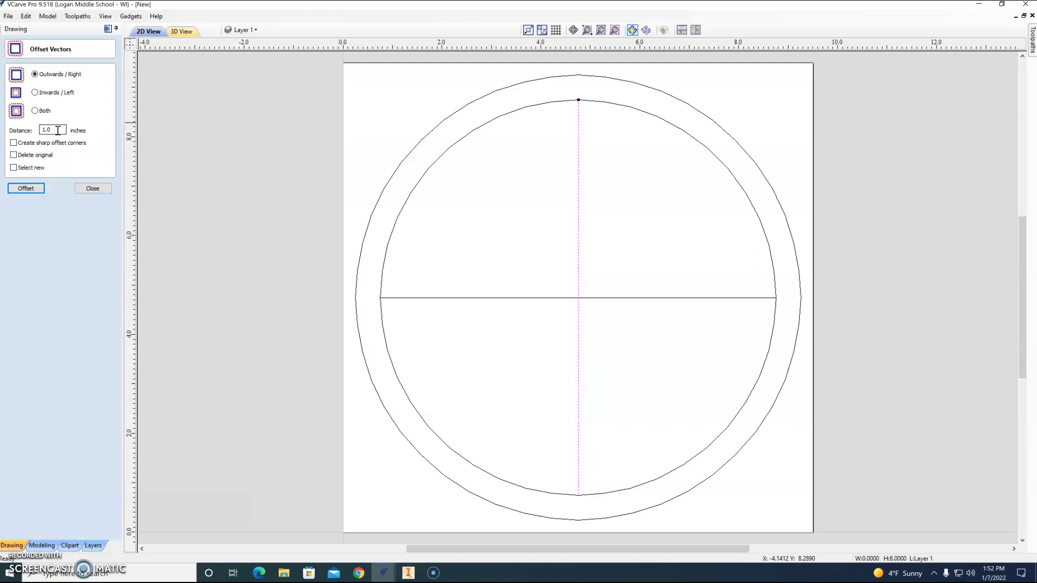
left_click(26, 189)
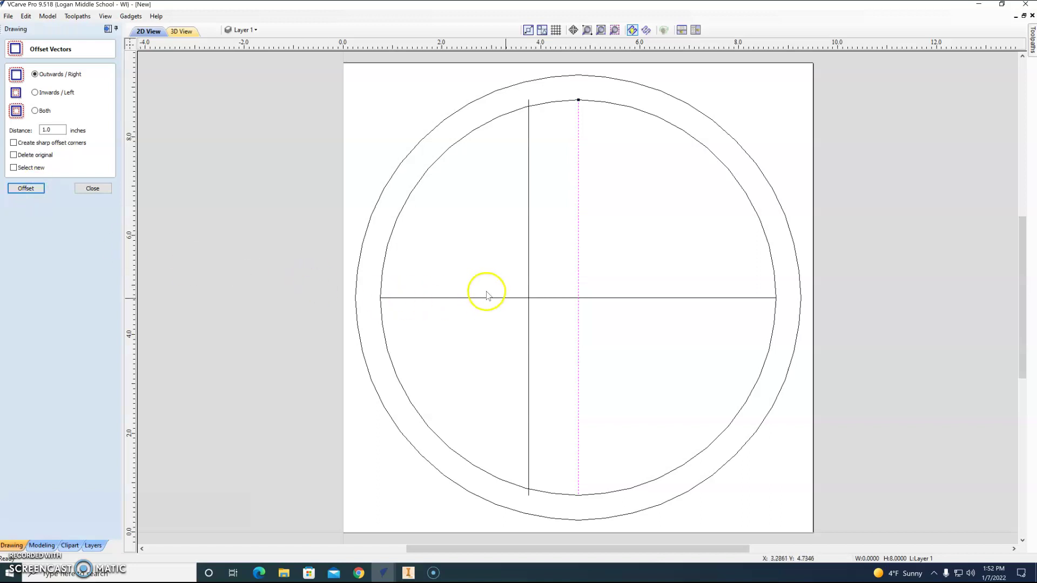
left_click(528, 279)
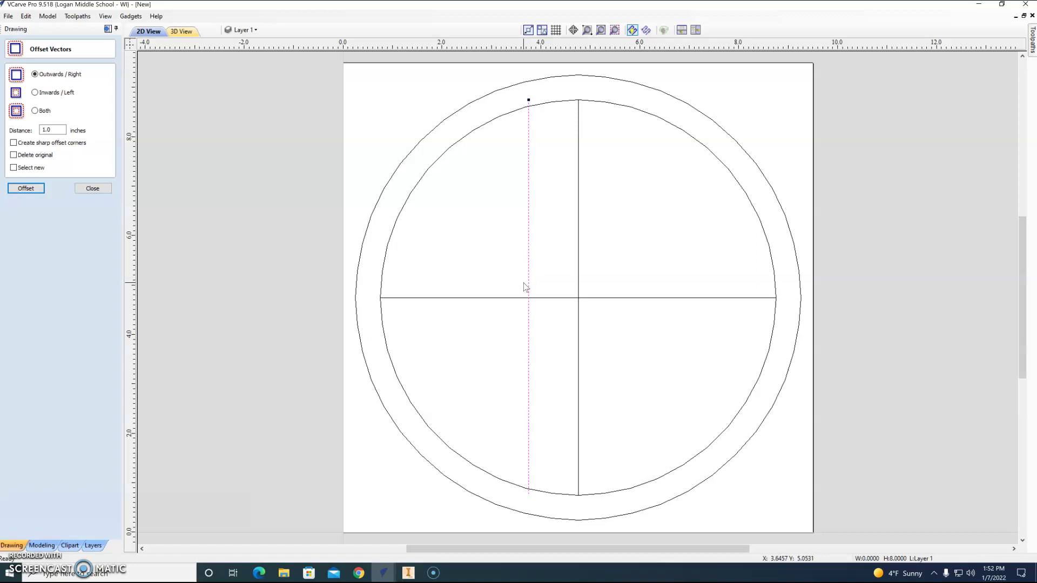
left_click(25, 189)
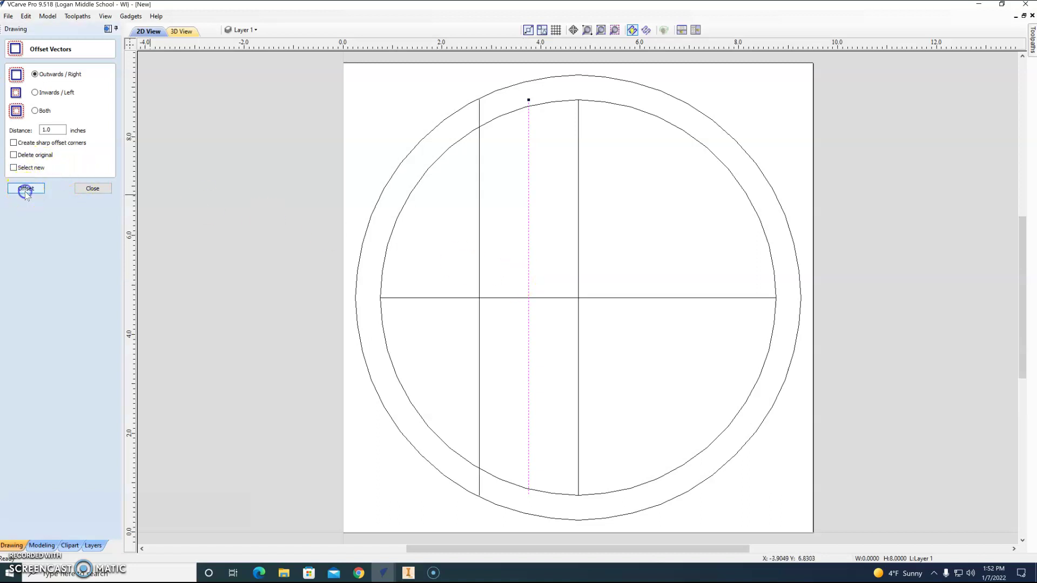
left_click(479, 244)
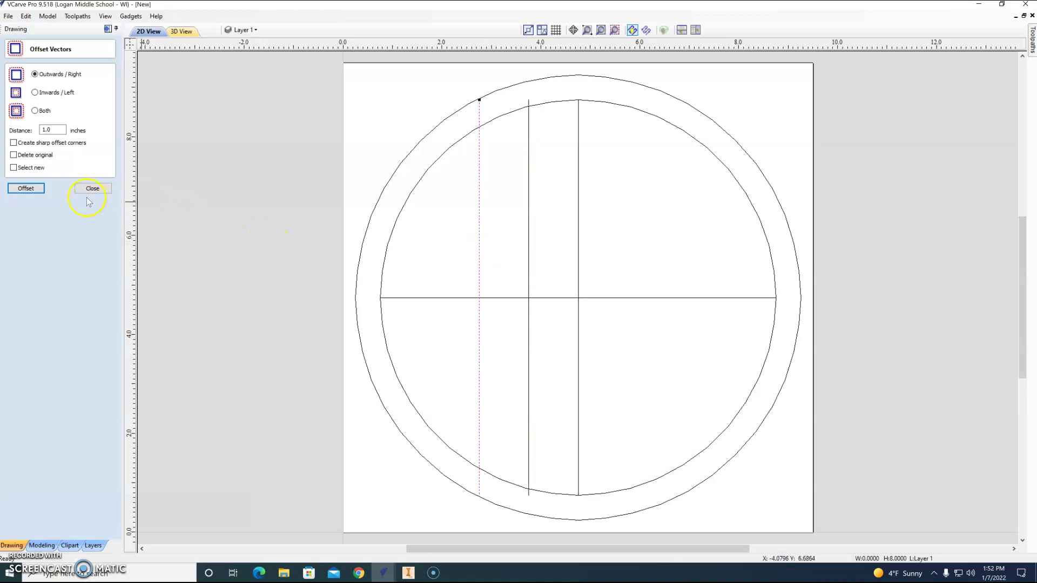
left_click(30, 188)
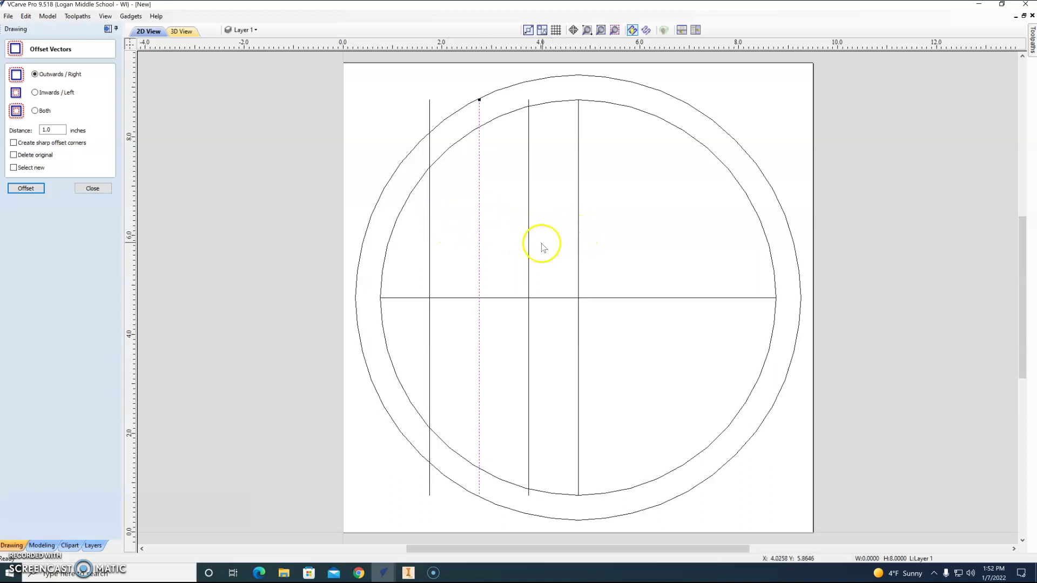
Step: Add three more vertical lines at 1-inch spacing to the right of centre
left_click(579, 213)
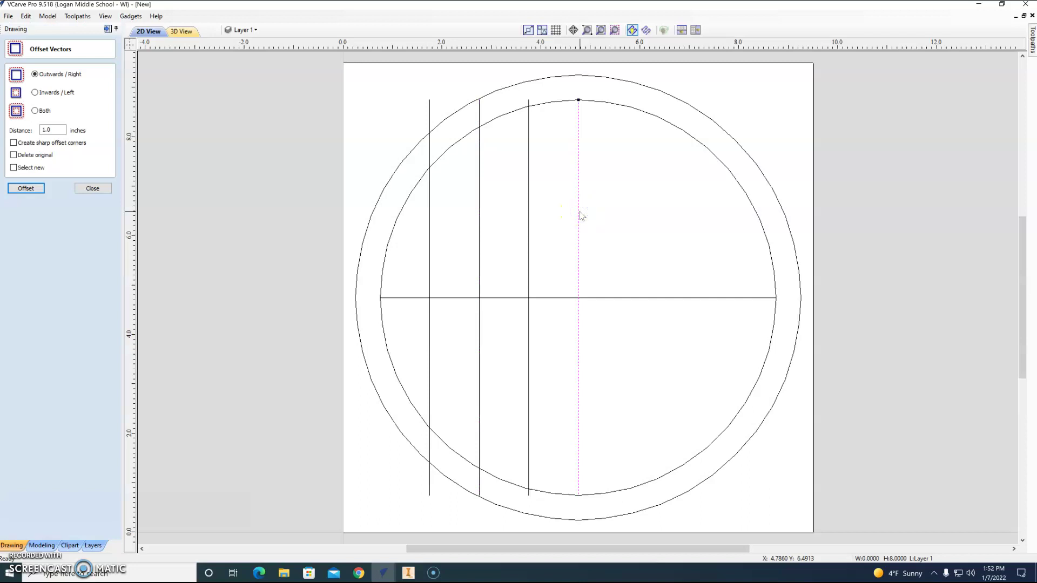
left_click(36, 95)
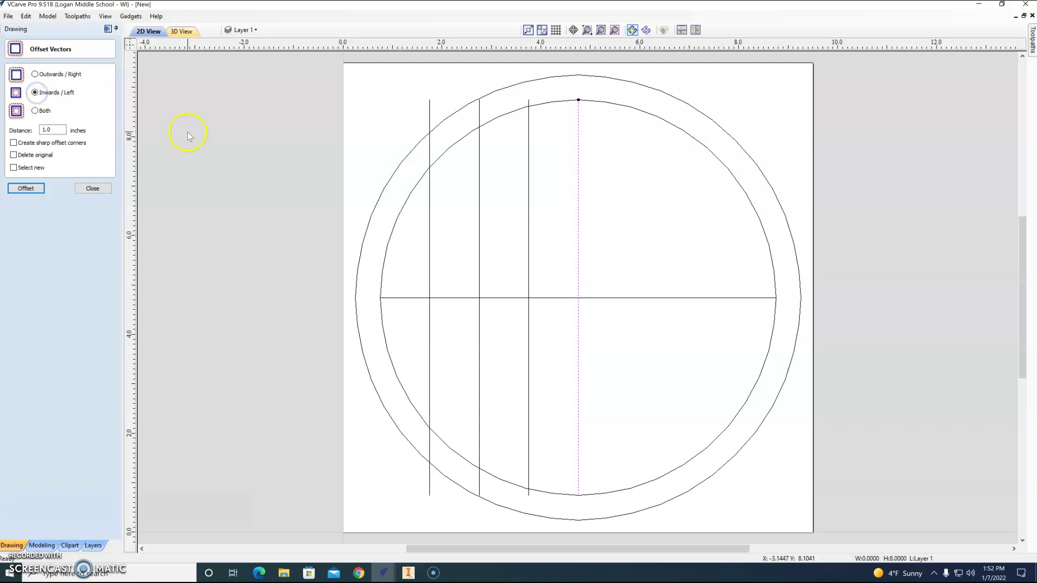
left_click(25, 190)
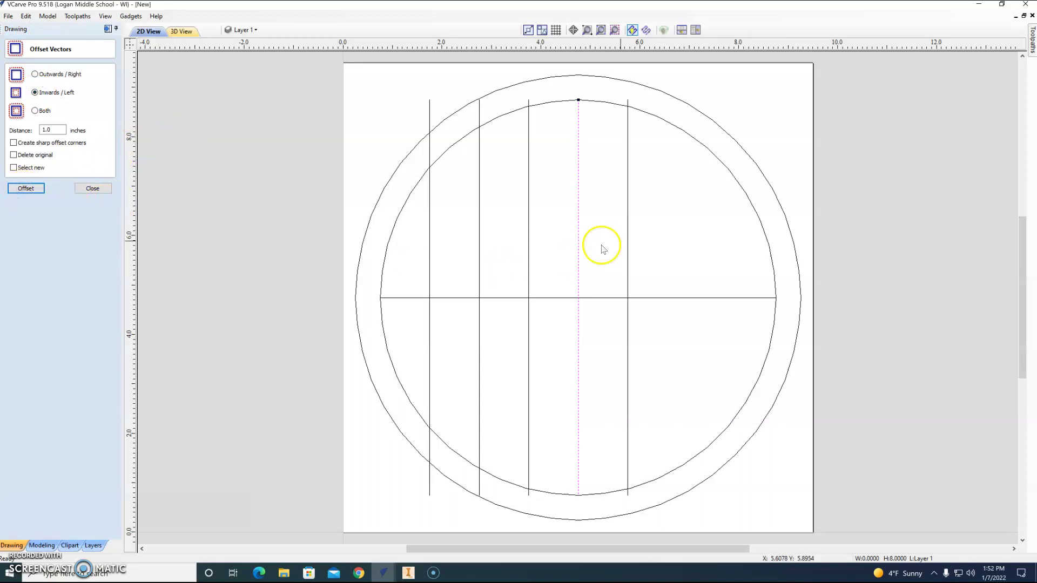
left_click(628, 247)
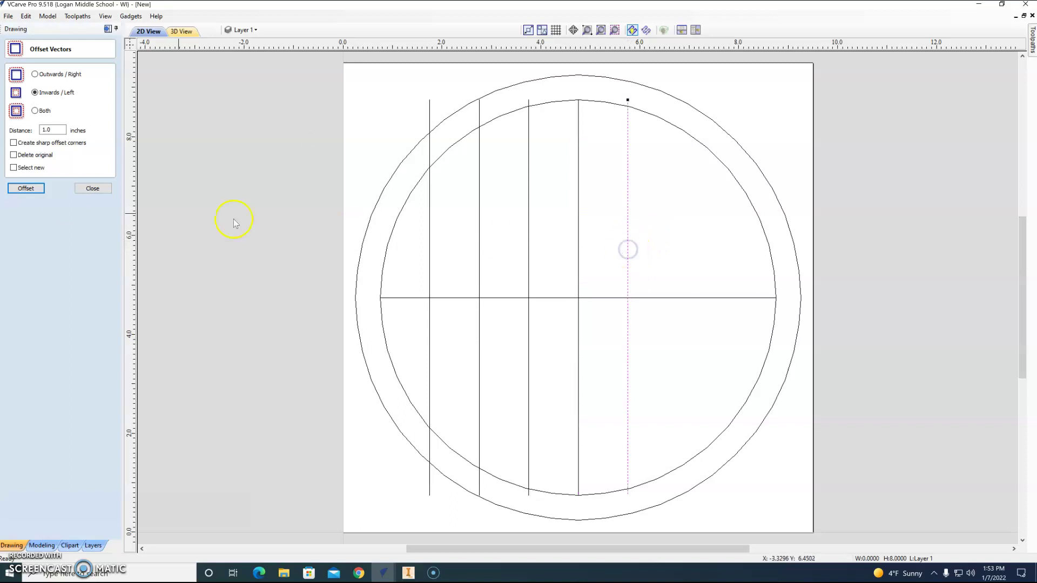
left_click(26, 188)
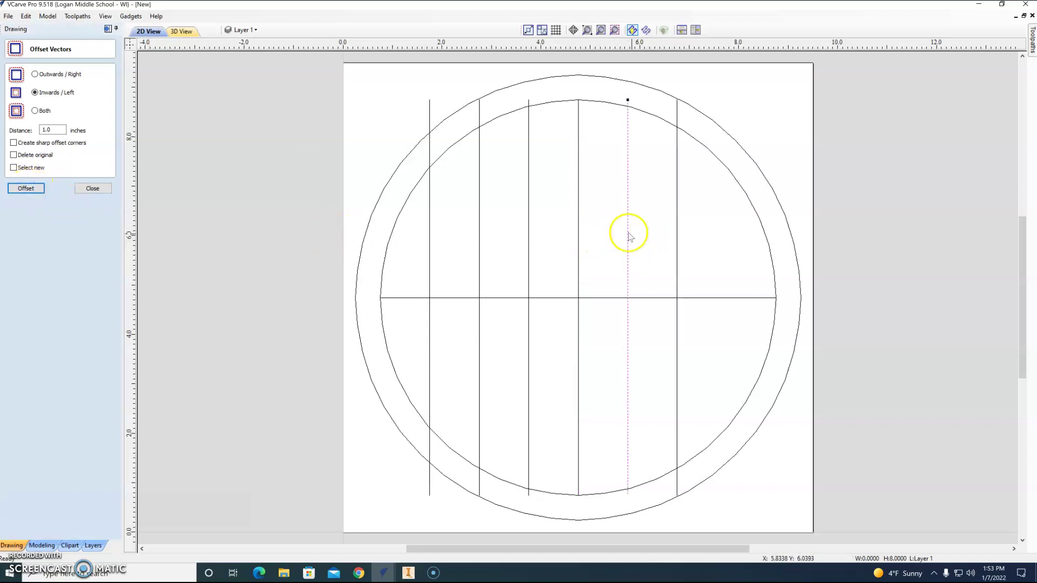
left_click(677, 246)
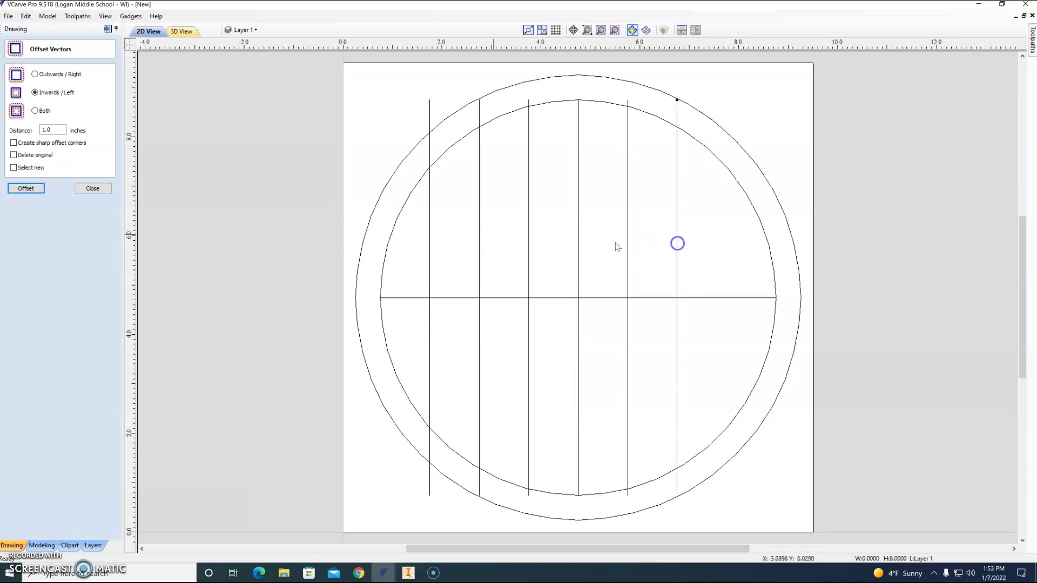
left_click(24, 188)
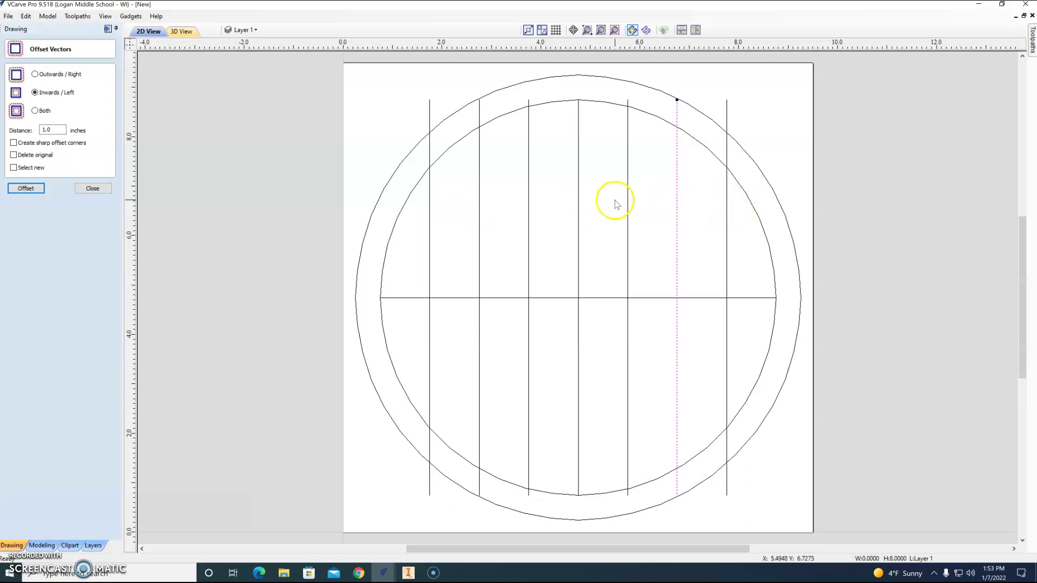
Step: Offset the horizontal centre line three times at 1-inch spacing upward
left_click(498, 302)
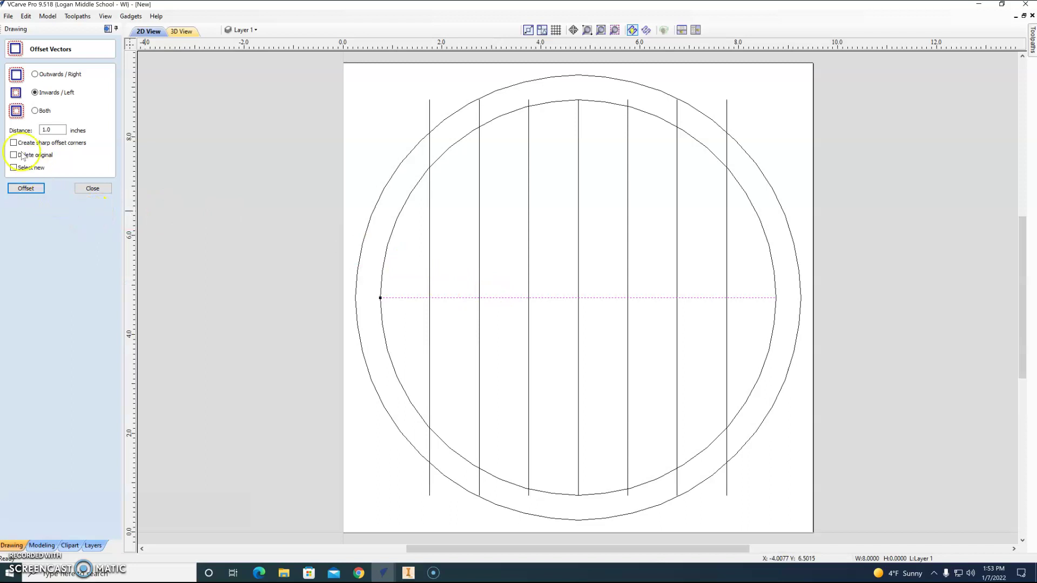
left_click(26, 189)
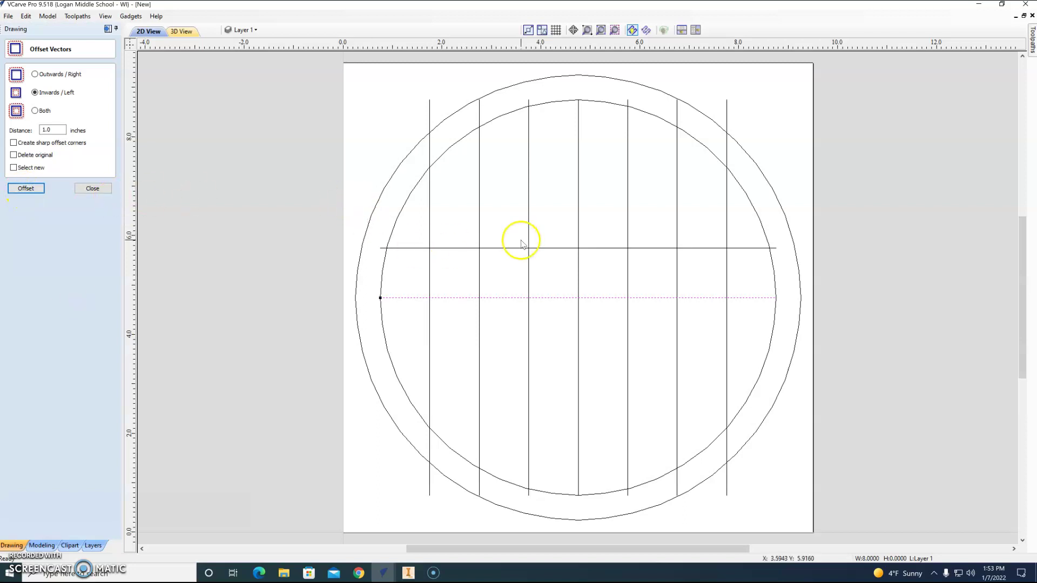
left_click(516, 248)
left_click(27, 188)
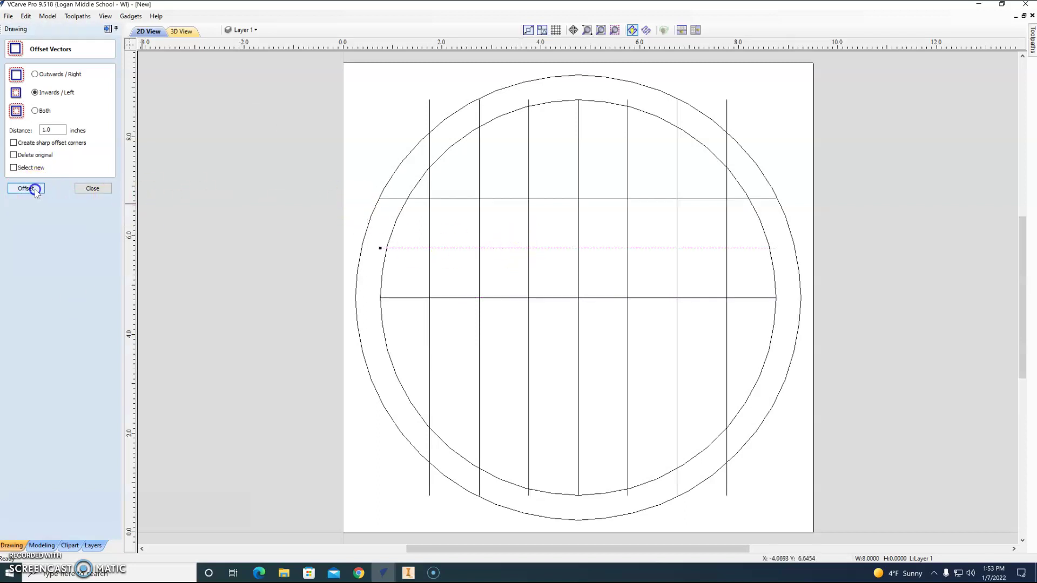
left_click(562, 200)
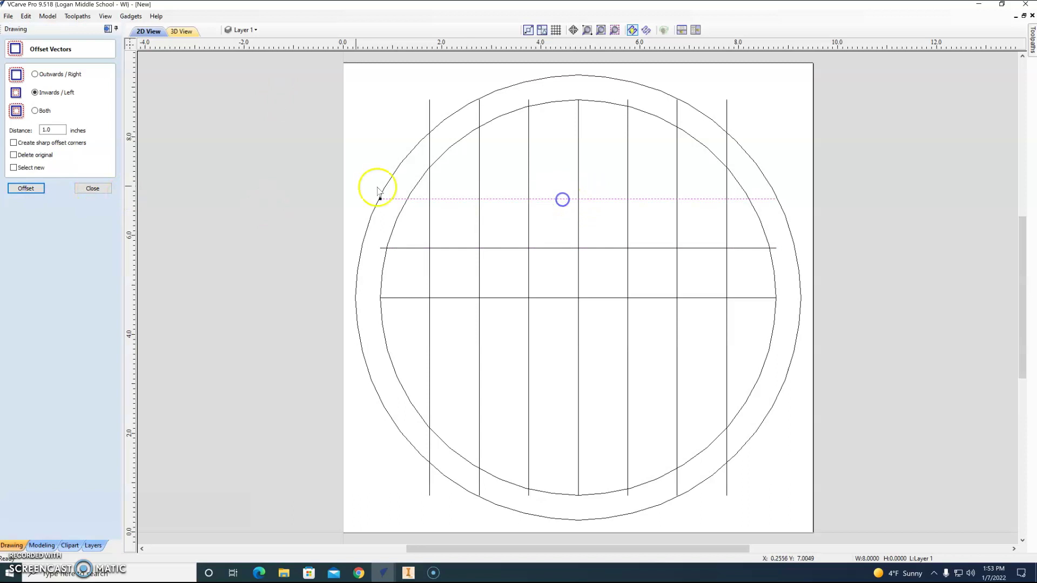
left_click(34, 190)
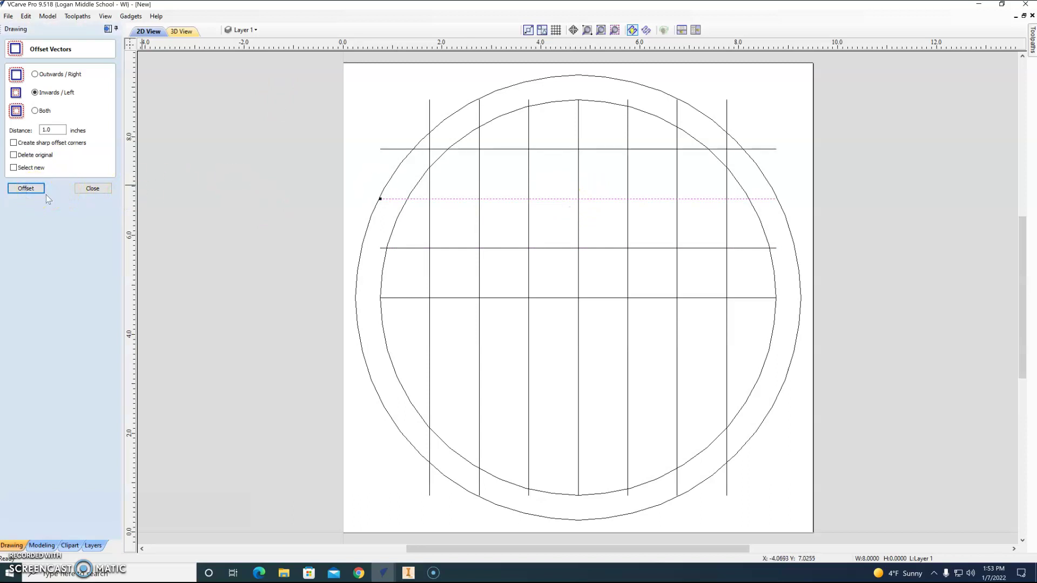
Step: Add three horizontal lines at 1-inch spacing below centre and close the offset tool
left_click(519, 298)
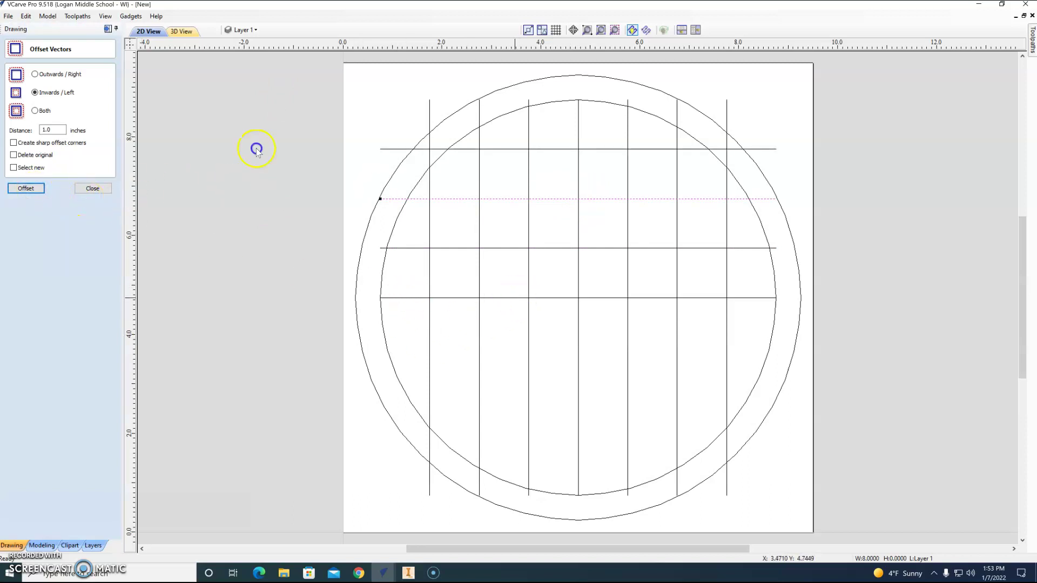
left_click(34, 74)
left_click(32, 188)
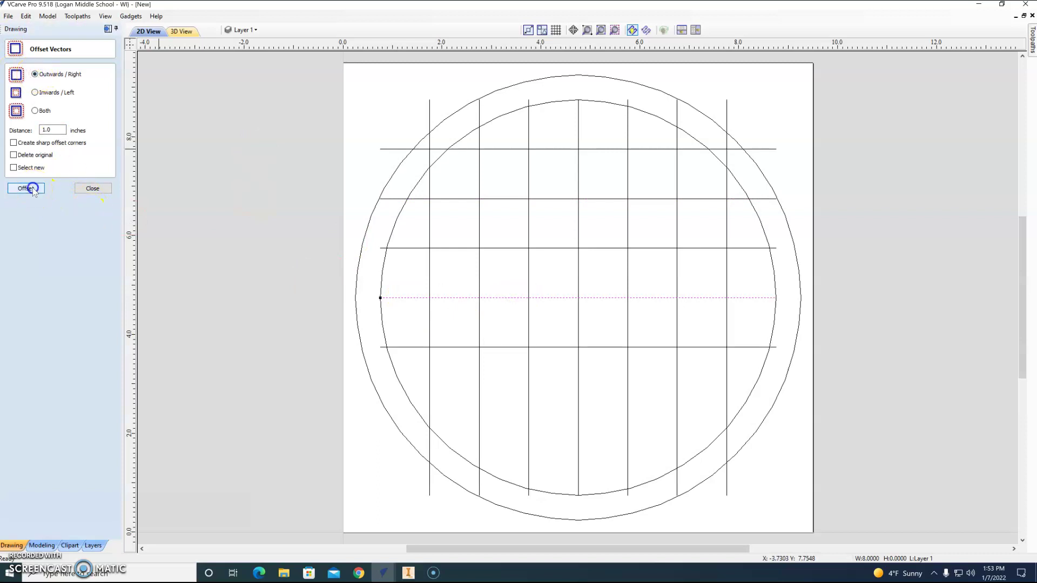
left_click(493, 348)
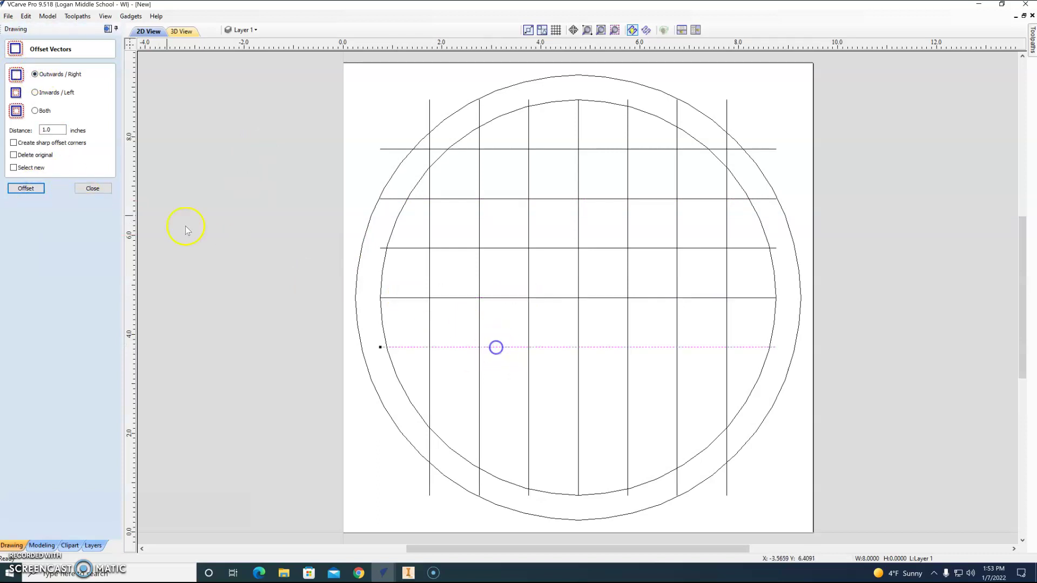
left_click(26, 188)
left_click(515, 398)
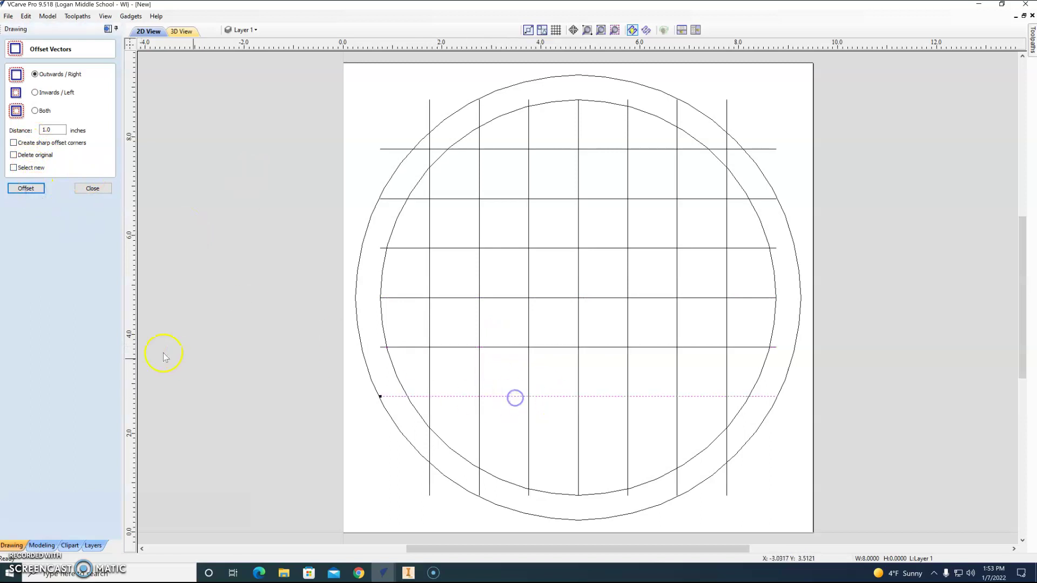
left_click(21, 188)
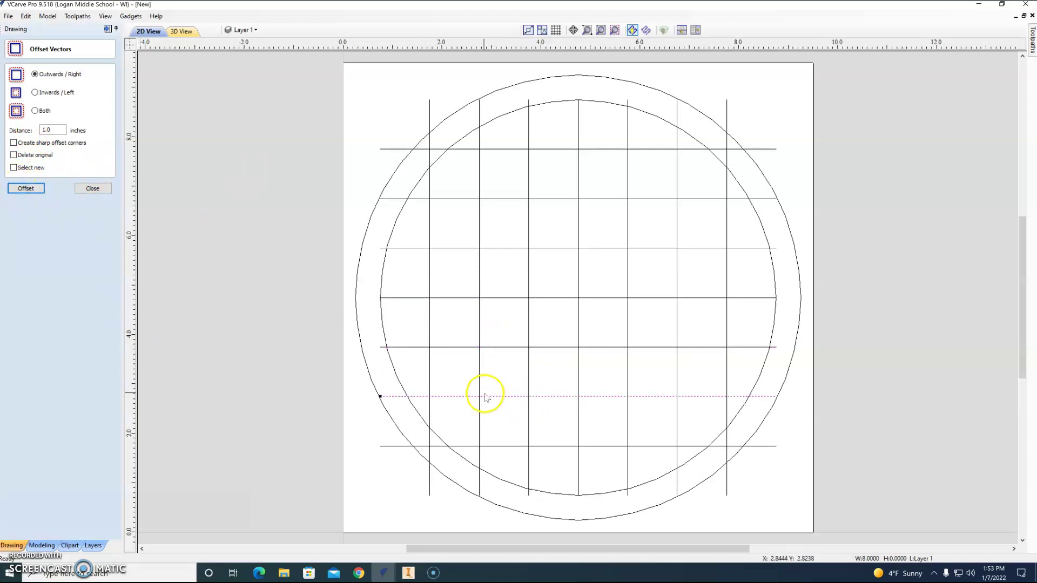
left_click(86, 189)
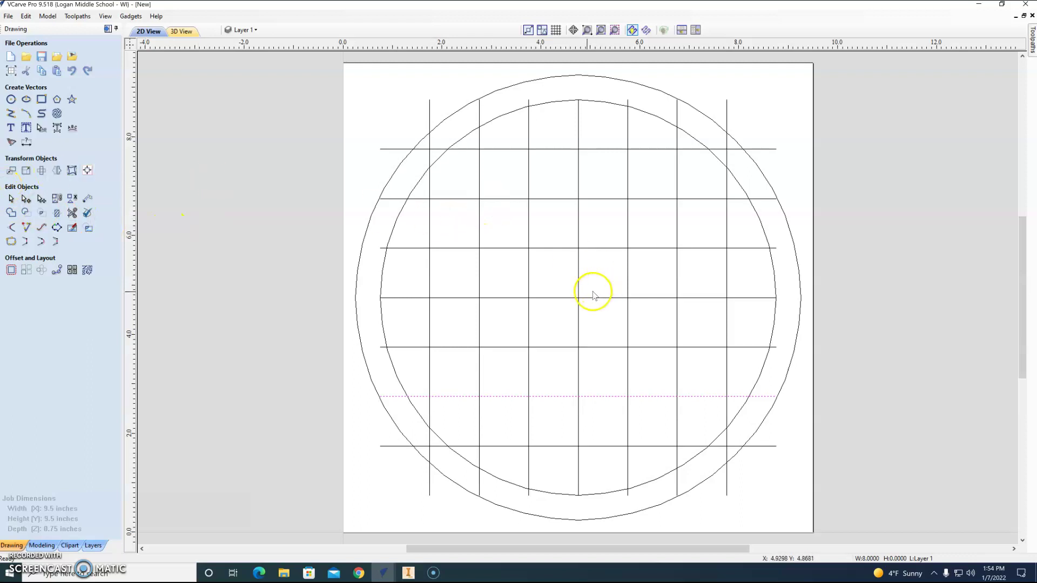
Step: Create a 0.5-inch diameter hole circle at the board centre
left_click(12, 100)
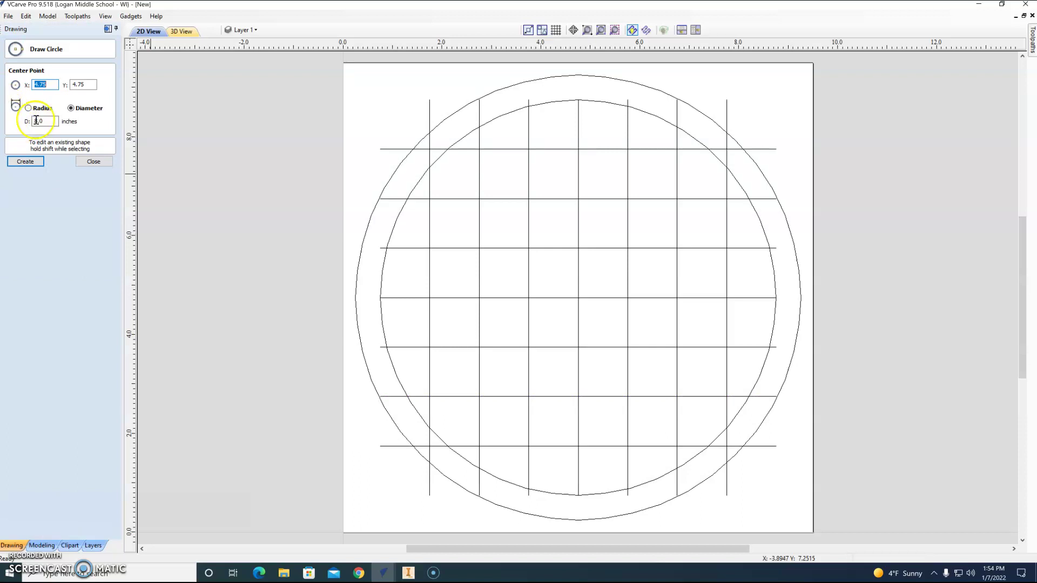
left_click_drag(45, 122, 25, 119)
type(".")
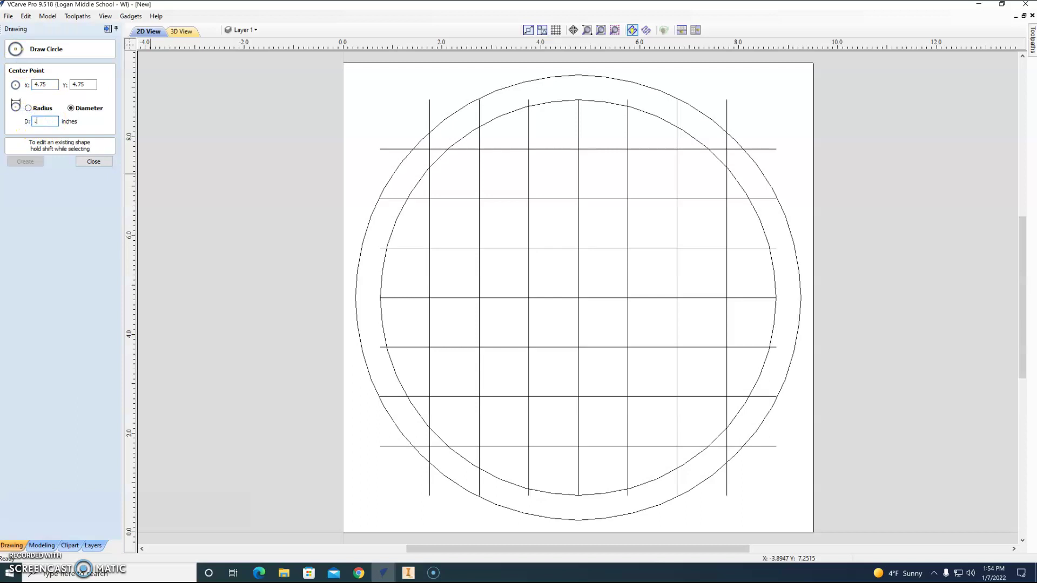
type("5")
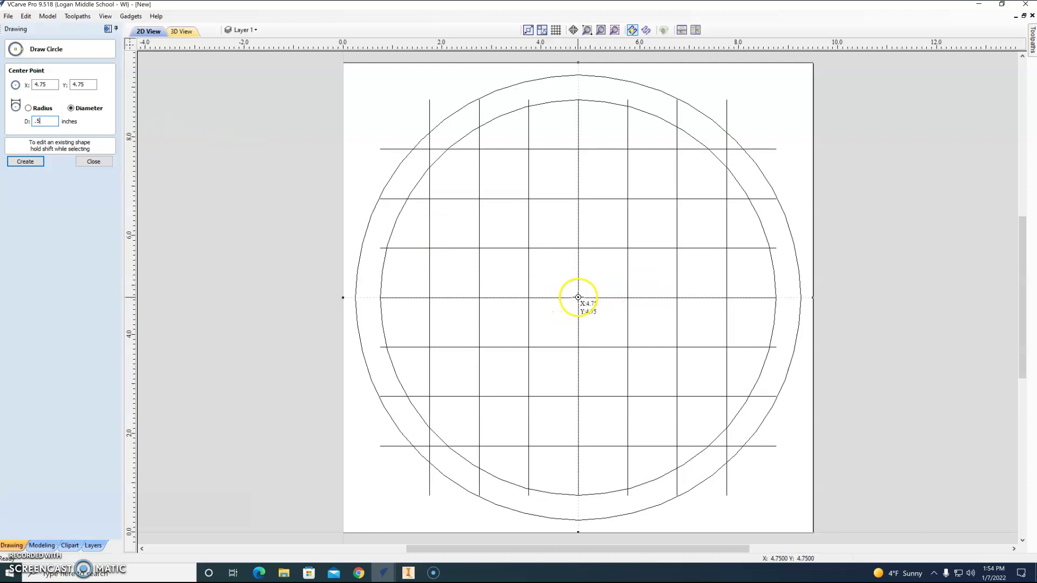
left_click(577, 297)
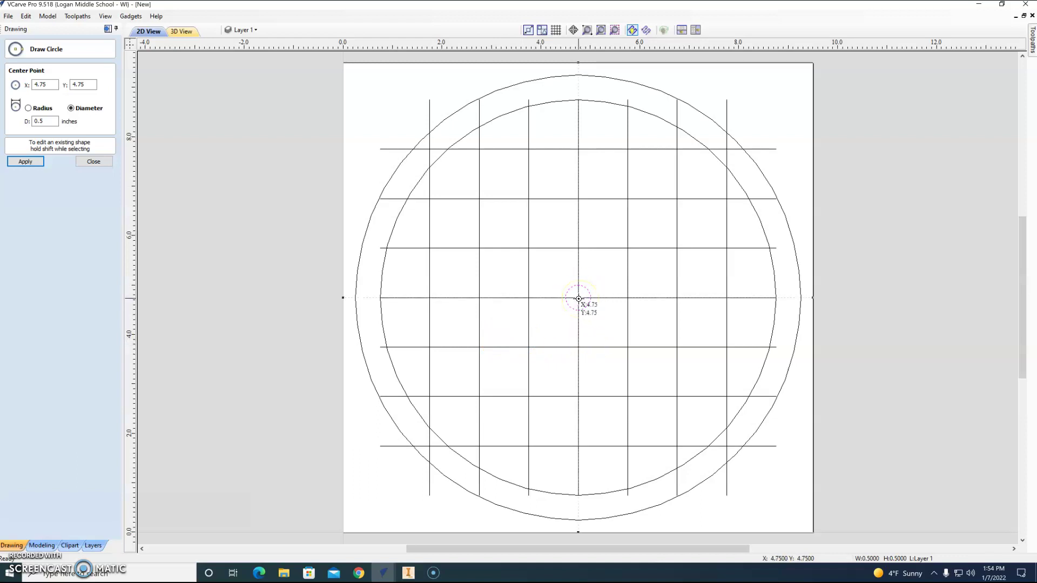
Step: Add 0.5-inch holes at each grid intersection along the centre row
left_click(529, 297)
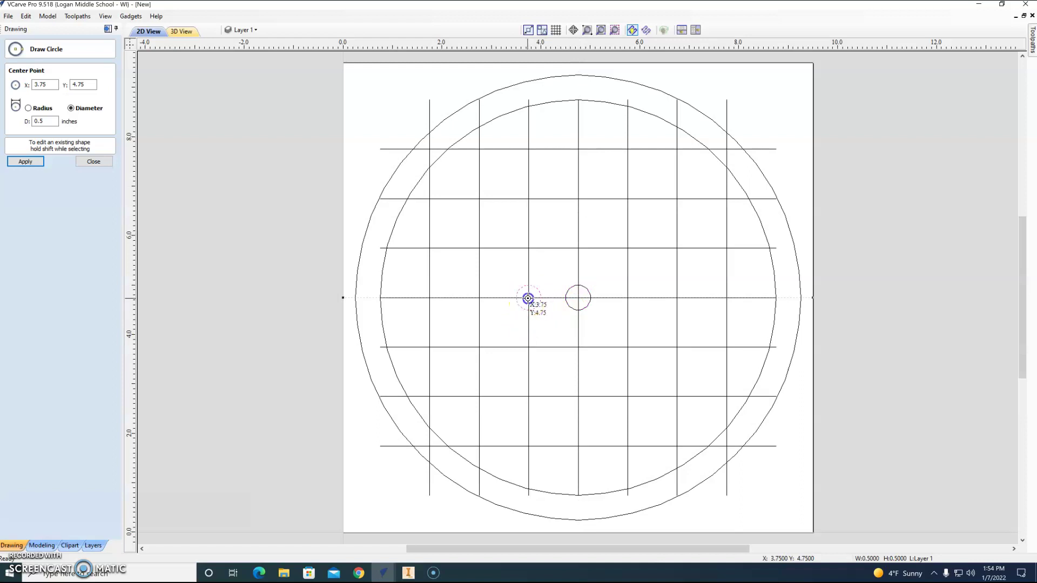
left_click(480, 298)
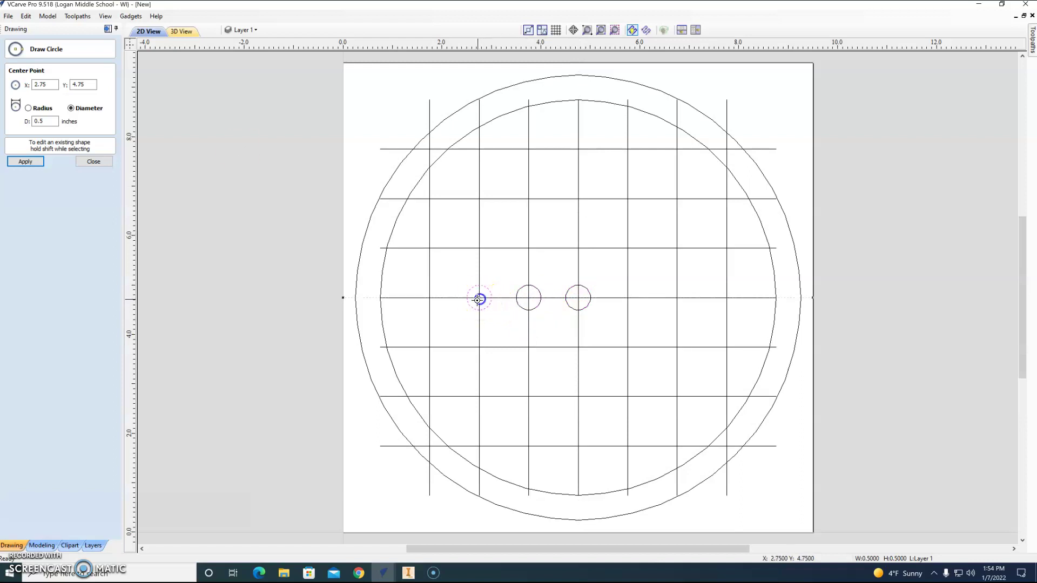
left_click(428, 298)
left_click(628, 297)
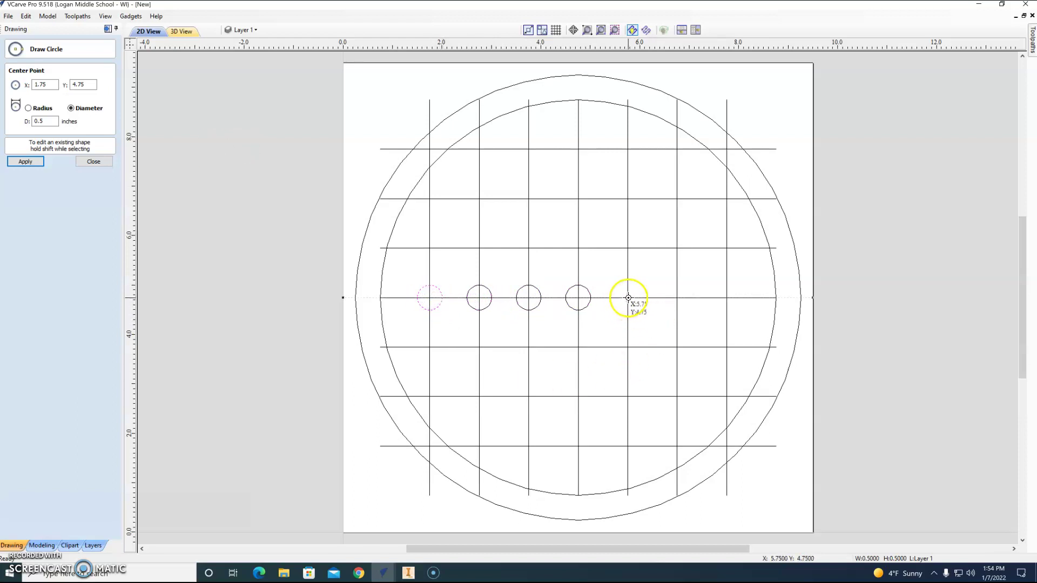
left_click(676, 298)
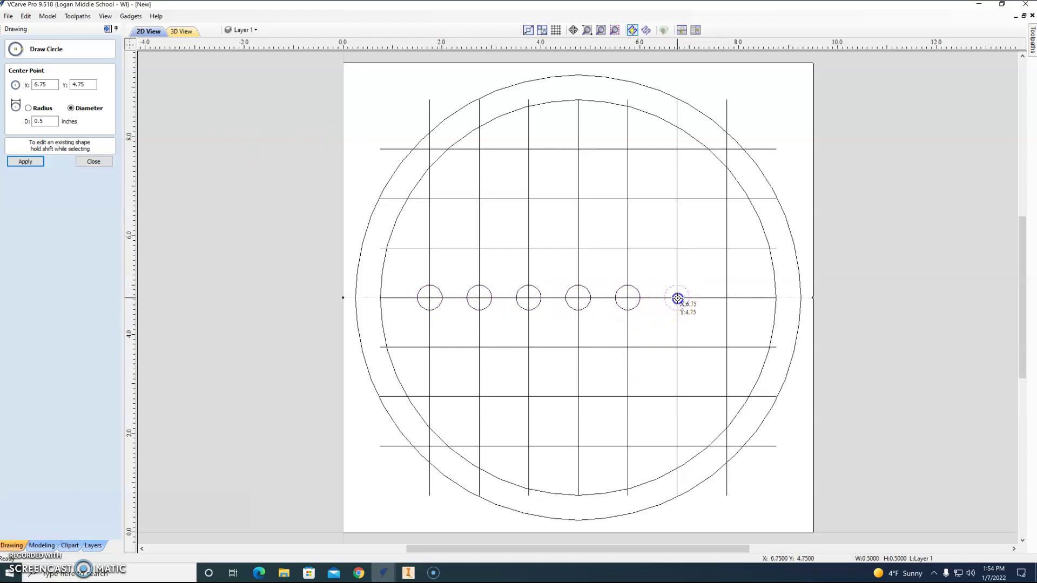
left_click(720, 297)
left_click(595, 240)
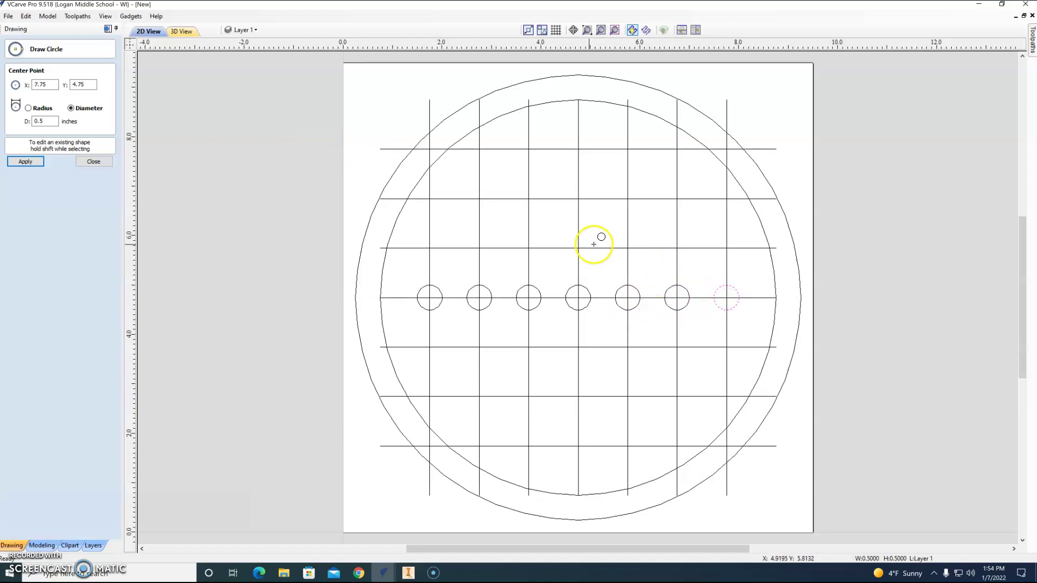
Step: Add 0.5-inch holes at each grid intersection along the centre column
left_click(578, 248)
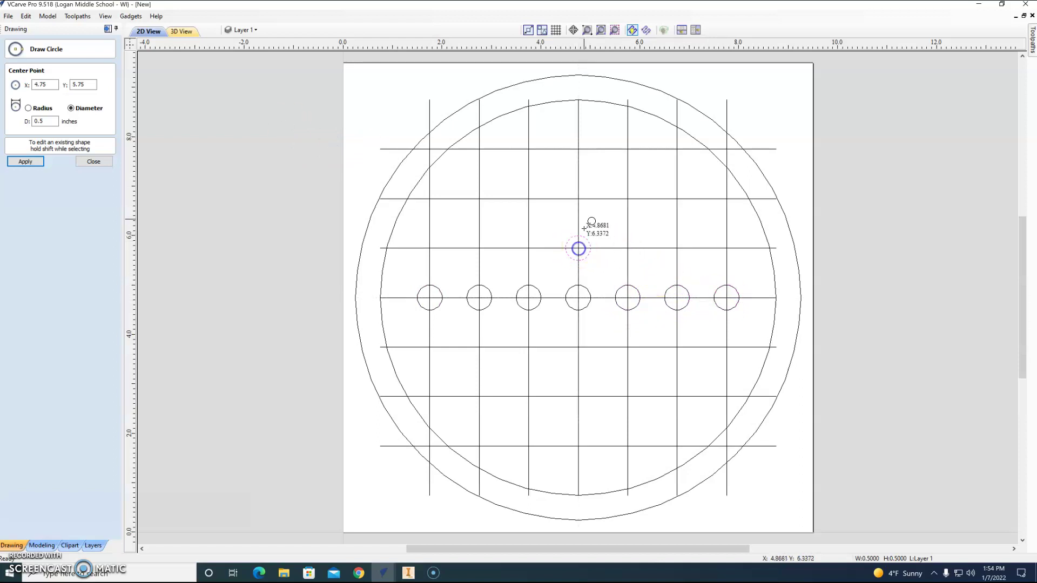
left_click(578, 199)
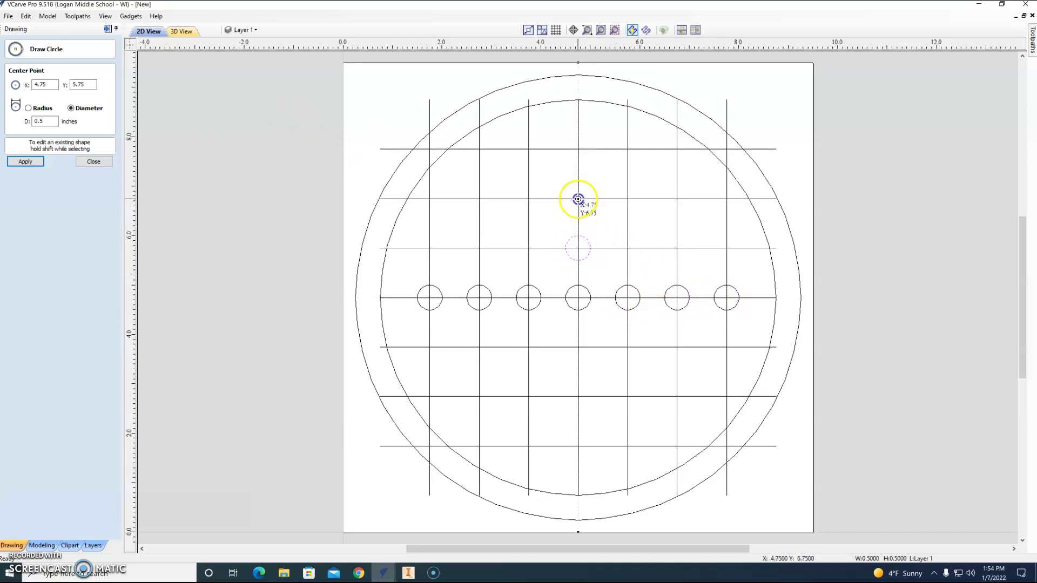
left_click(579, 151)
left_click(578, 348)
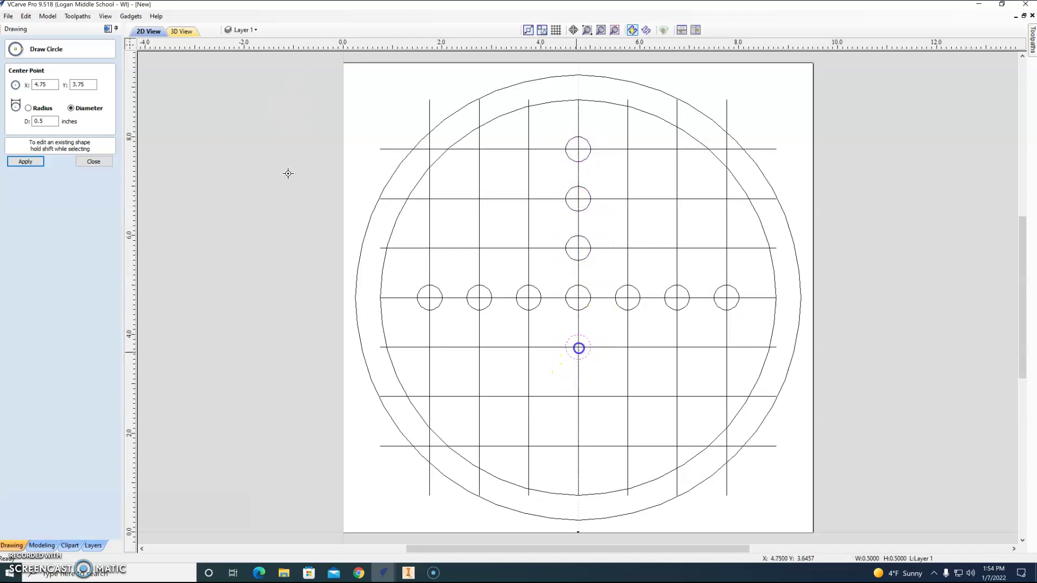
left_click(579, 398)
left_click(579, 446)
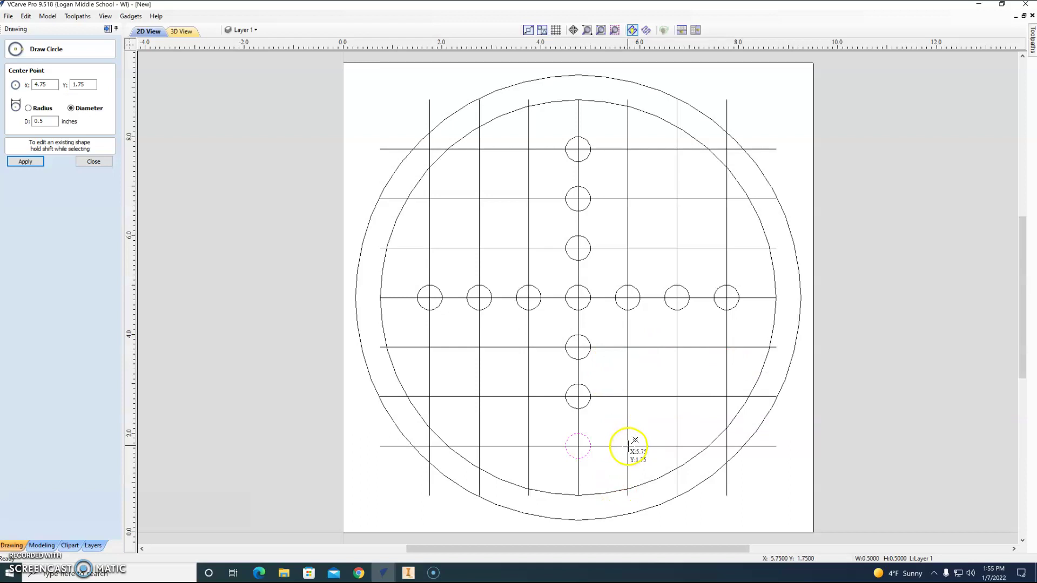
Step: Add holes up the X 5.75 column and across the right ends of rows Y 3.75 and 5.75
left_click(628, 446)
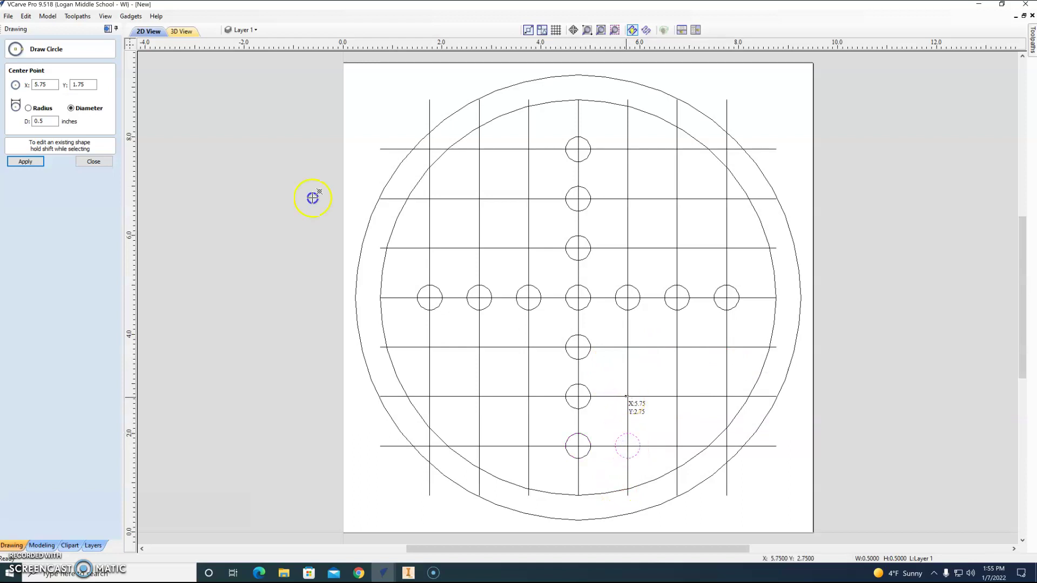
left_click(627, 397)
left_click(627, 347)
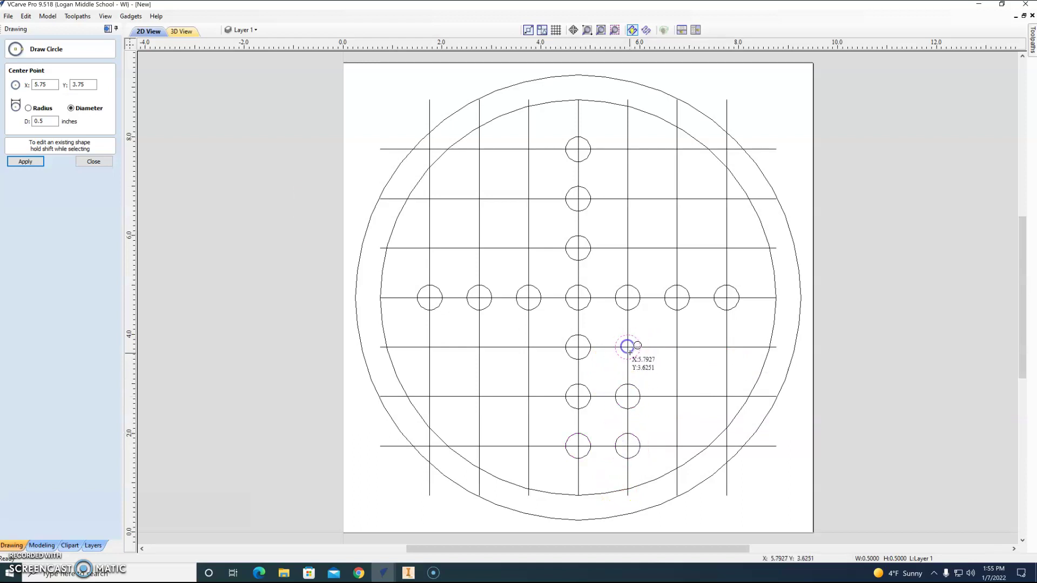
left_click(677, 347)
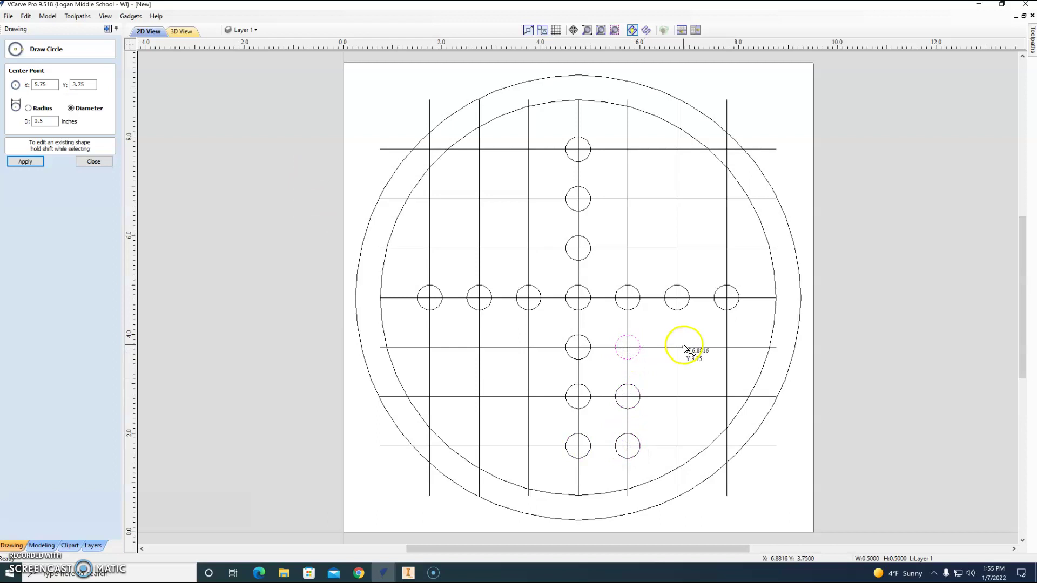
left_click(726, 348)
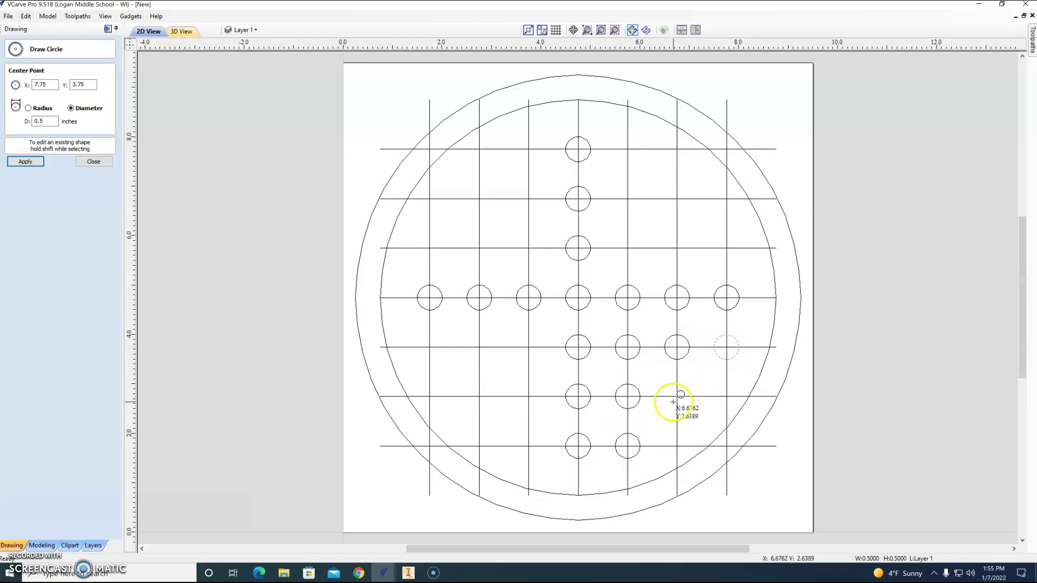
left_click(727, 248)
left_click(677, 248)
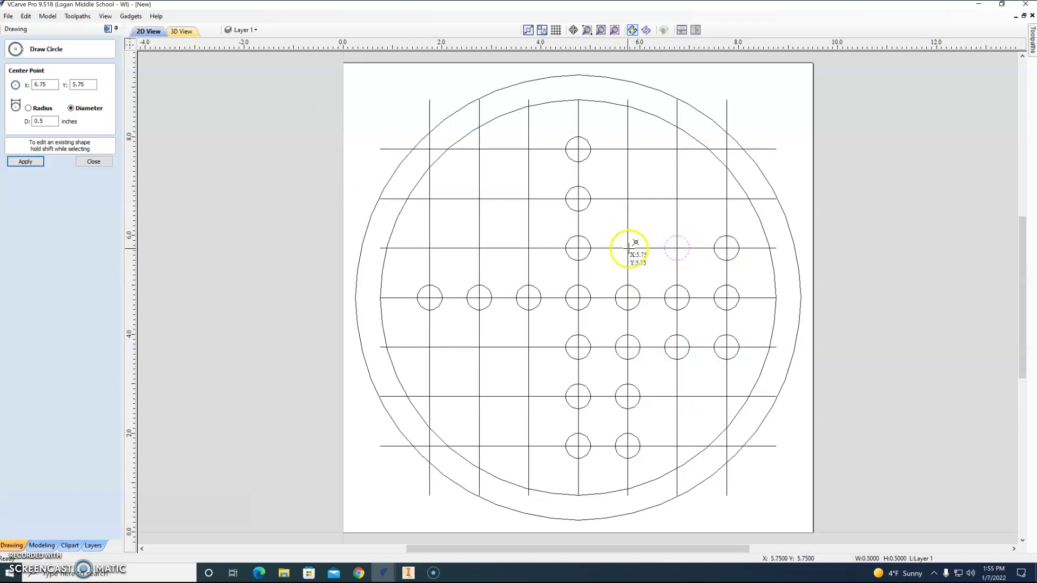
left_click(627, 248)
left_click(628, 198)
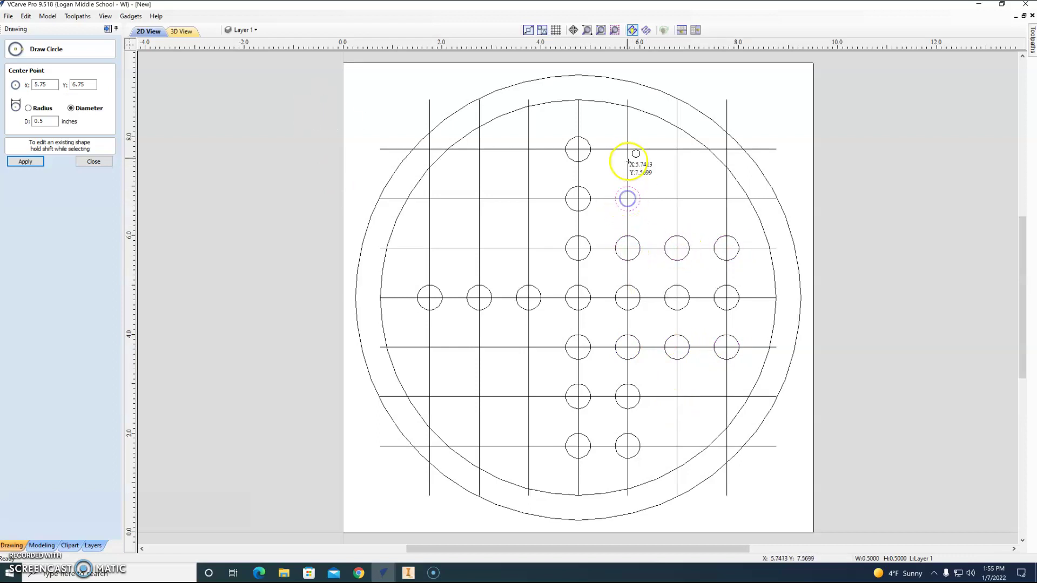
left_click(628, 149)
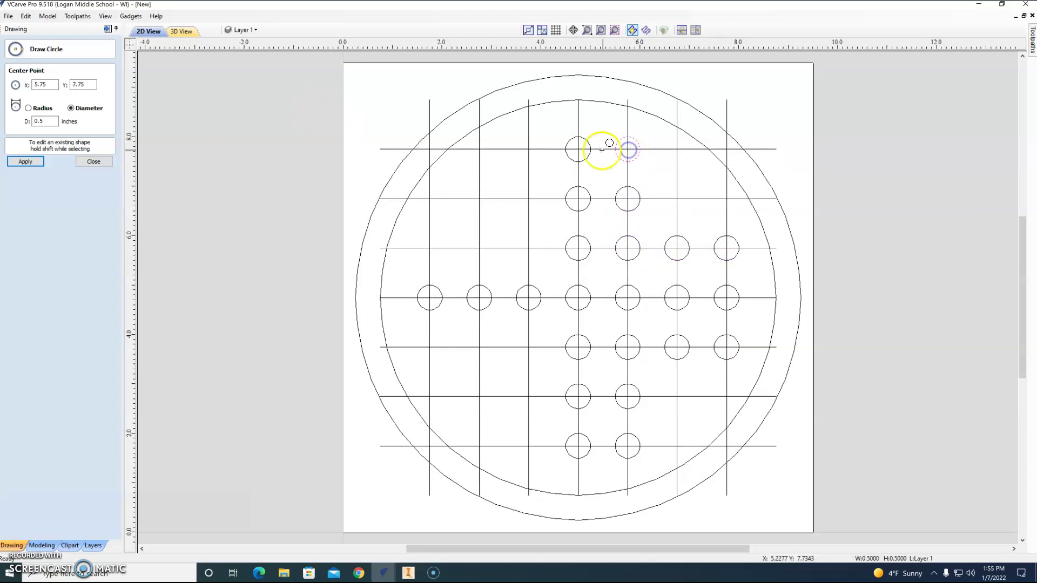
Step: Add the left-side holes along X 3.75 and rows Y 5.75 and 3.75, then close Draw Circle
left_click(529, 149)
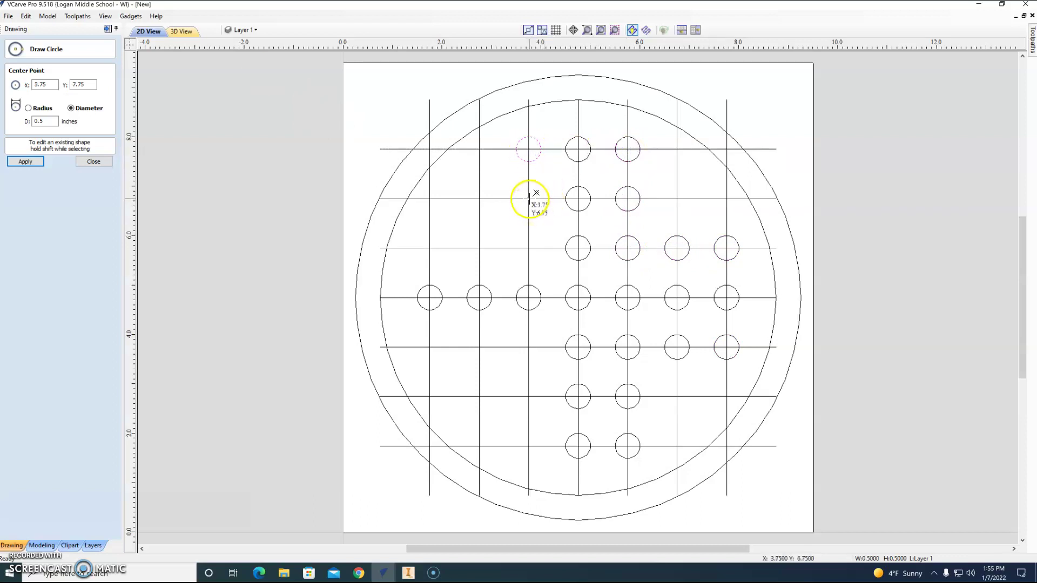
left_click(529, 199)
left_click(529, 248)
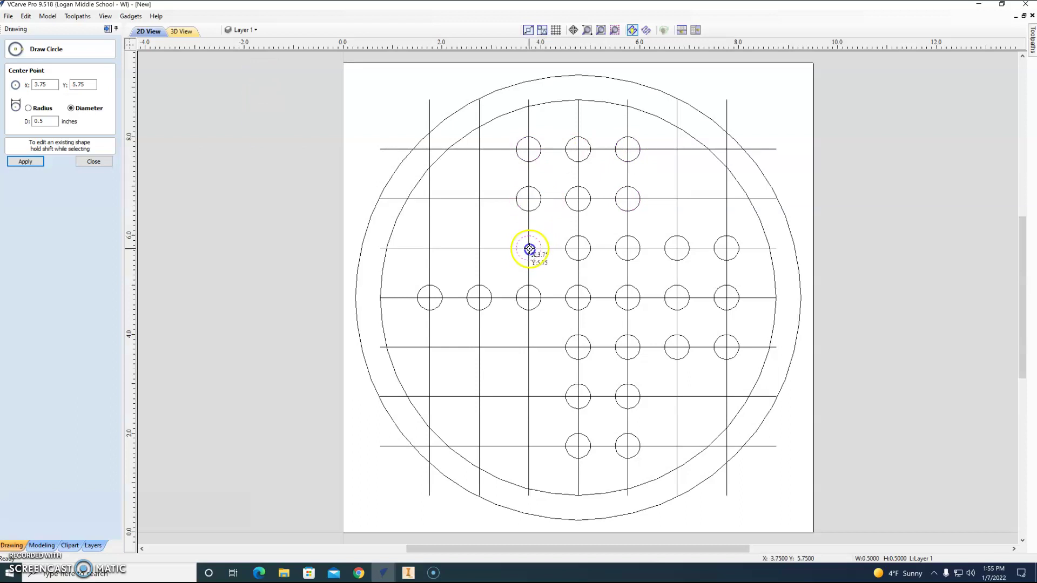
left_click(479, 248)
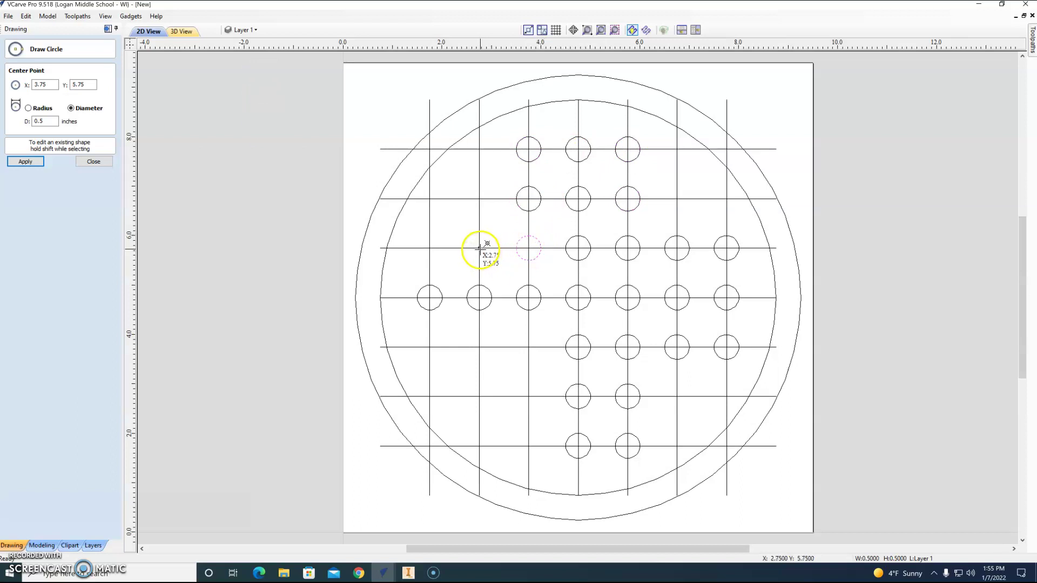
left_click(427, 249)
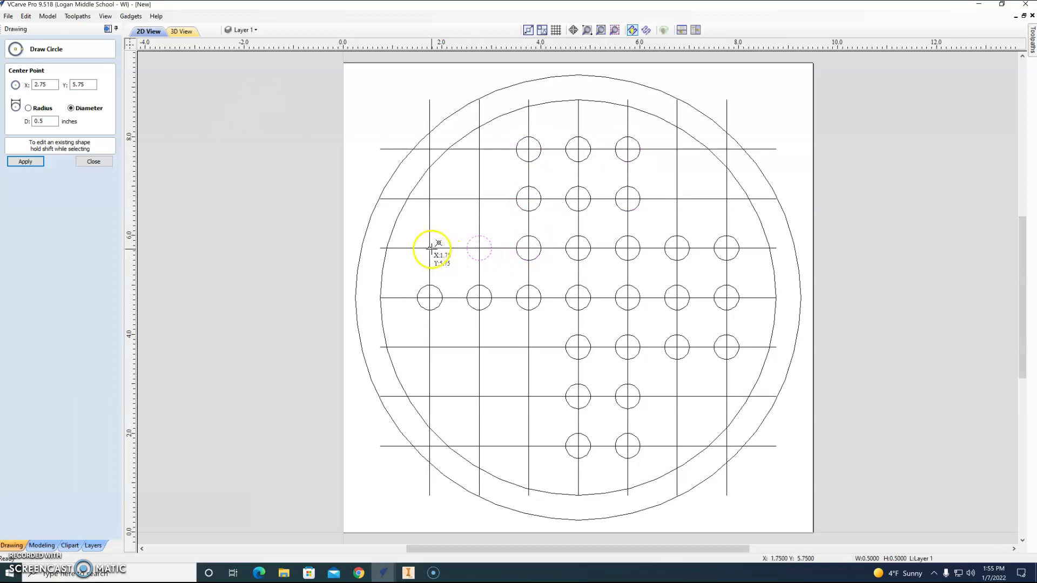
left_click(429, 347)
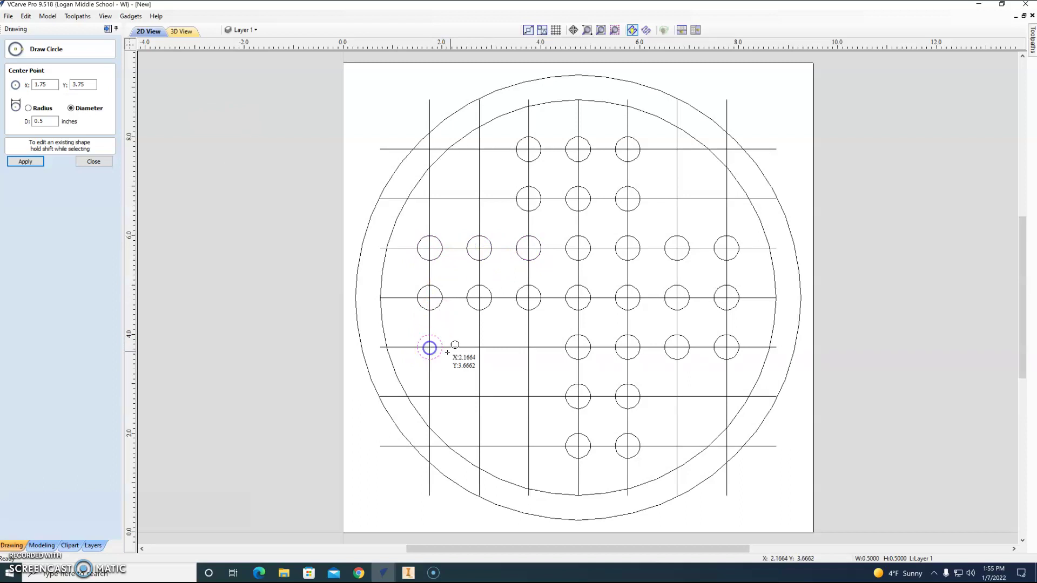
left_click(479, 346)
left_click(529, 346)
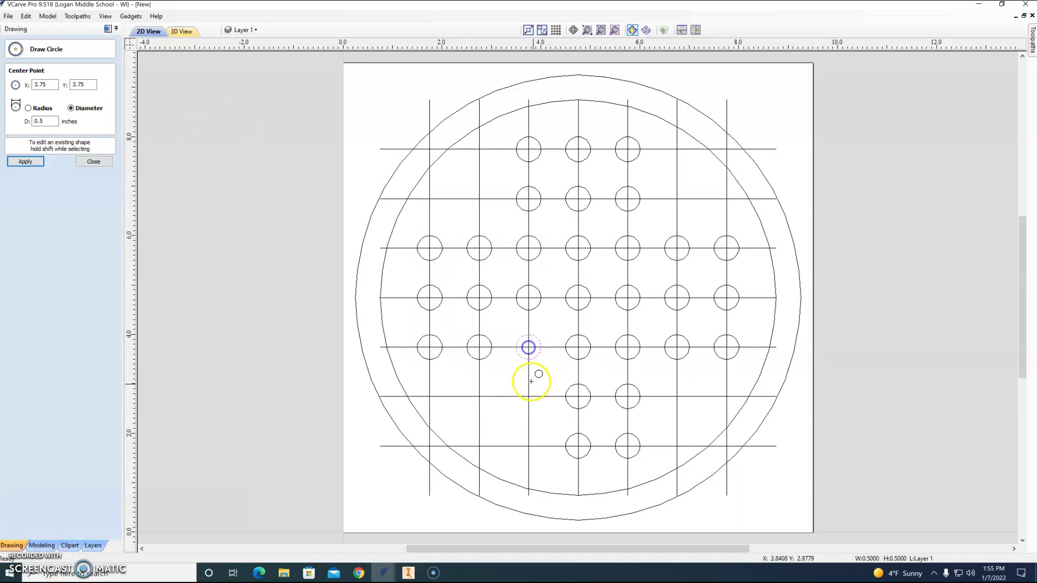
left_click(528, 396)
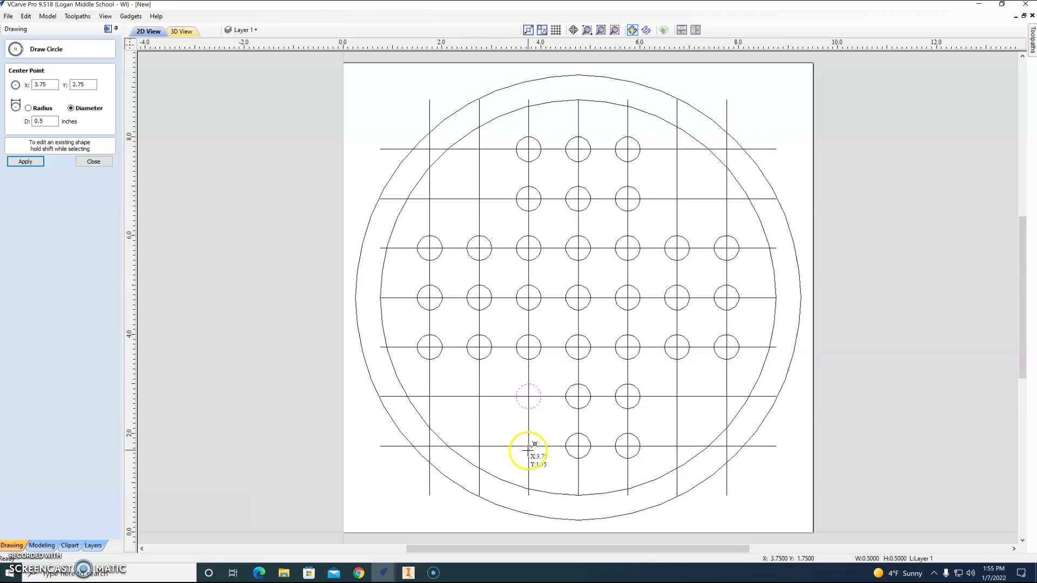
left_click(529, 446)
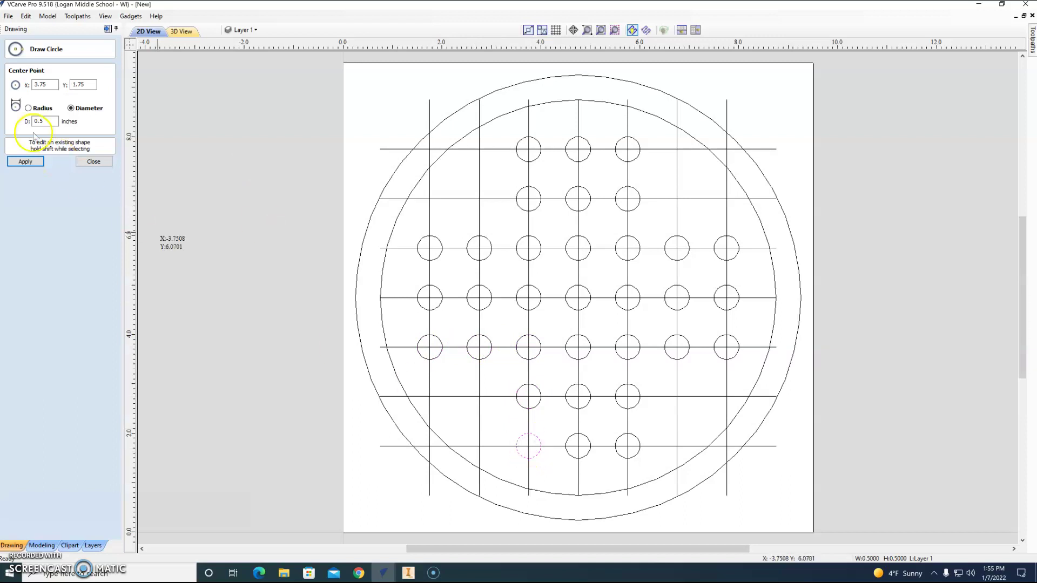
left_click(81, 163)
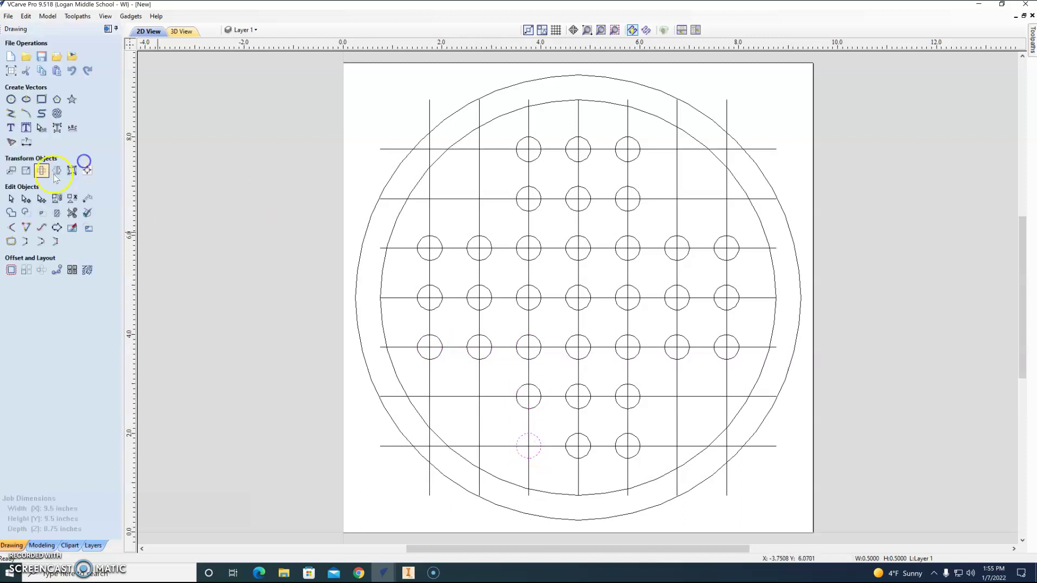
Step: Delete all seven vertical grid lines
left_click(429, 113)
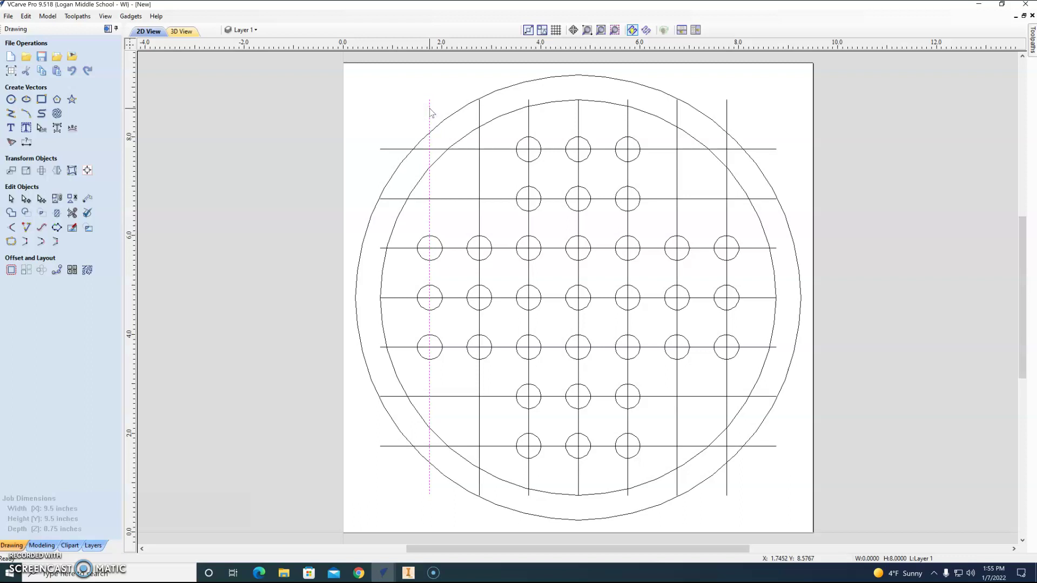
key("Delete")
left_click(479, 114)
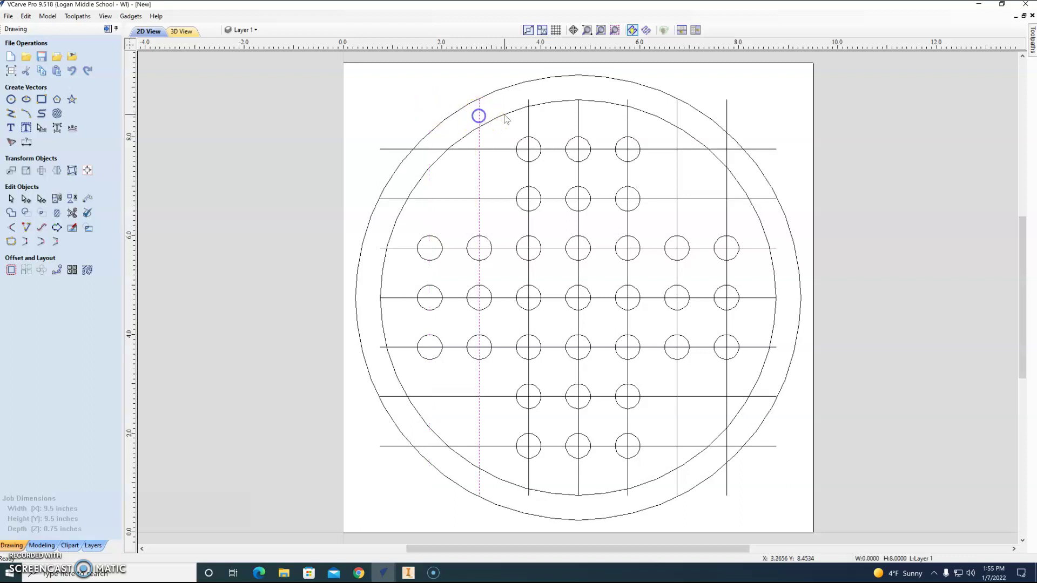
key("Delete")
left_click(529, 114)
key("Delete")
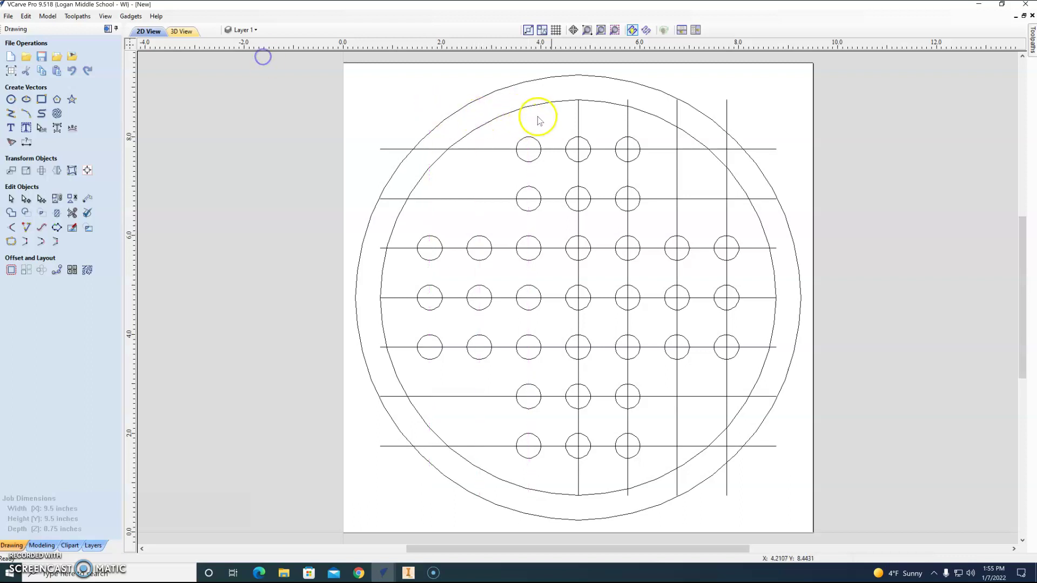
left_click(578, 113)
key("Delete")
left_click(627, 114)
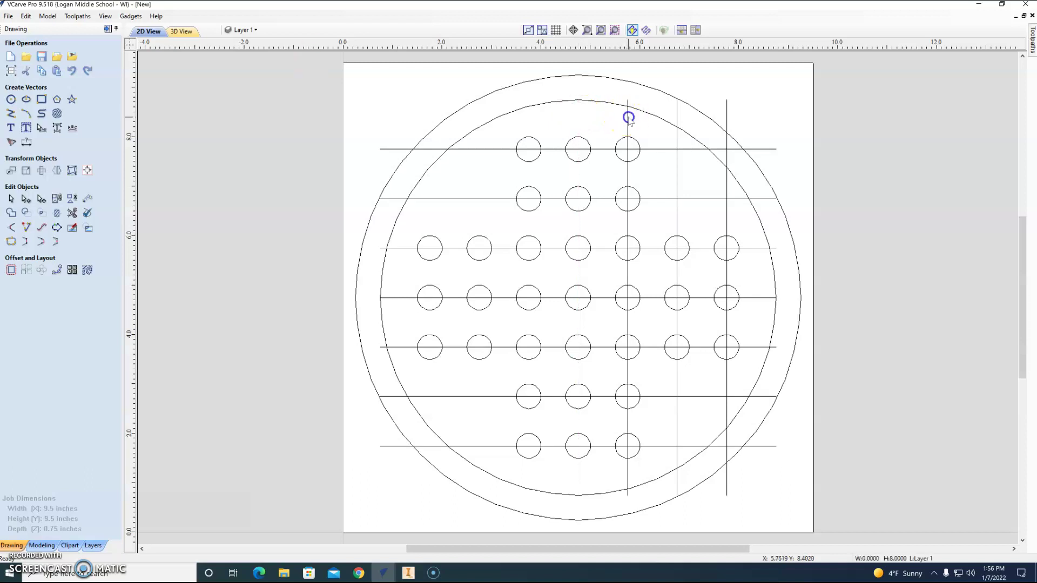
key("Delete")
left_click(676, 111)
key("Delete")
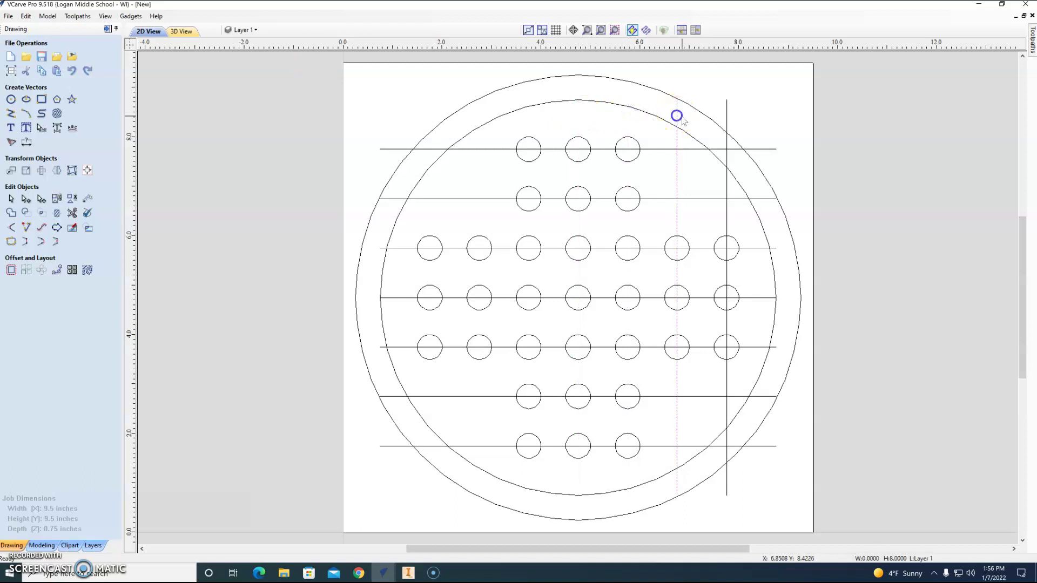
left_click(727, 114)
key("Delete")
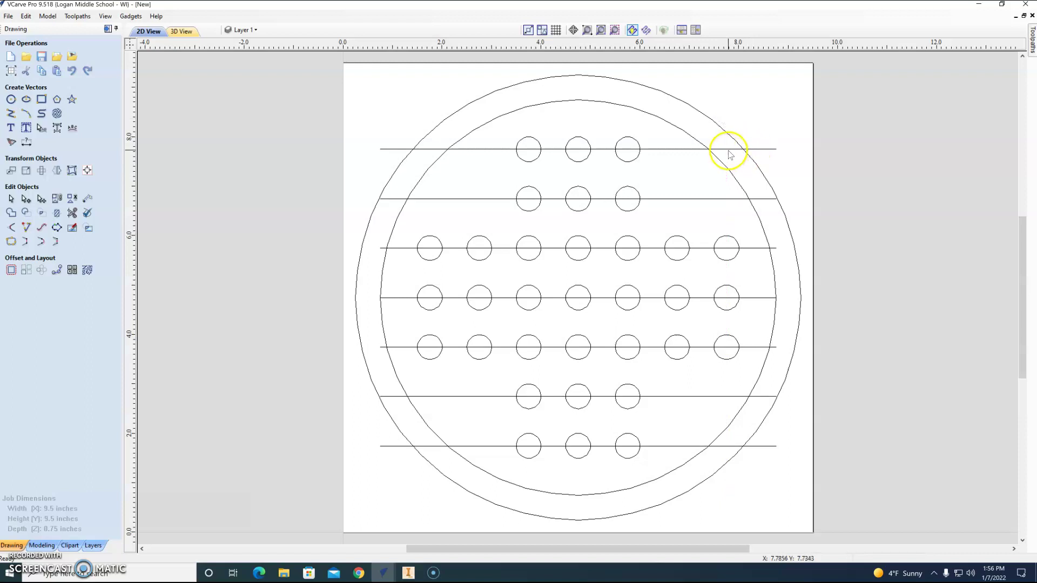
Step: Delete all seven horizontal grid lines
left_click(727, 150)
key("Delete")
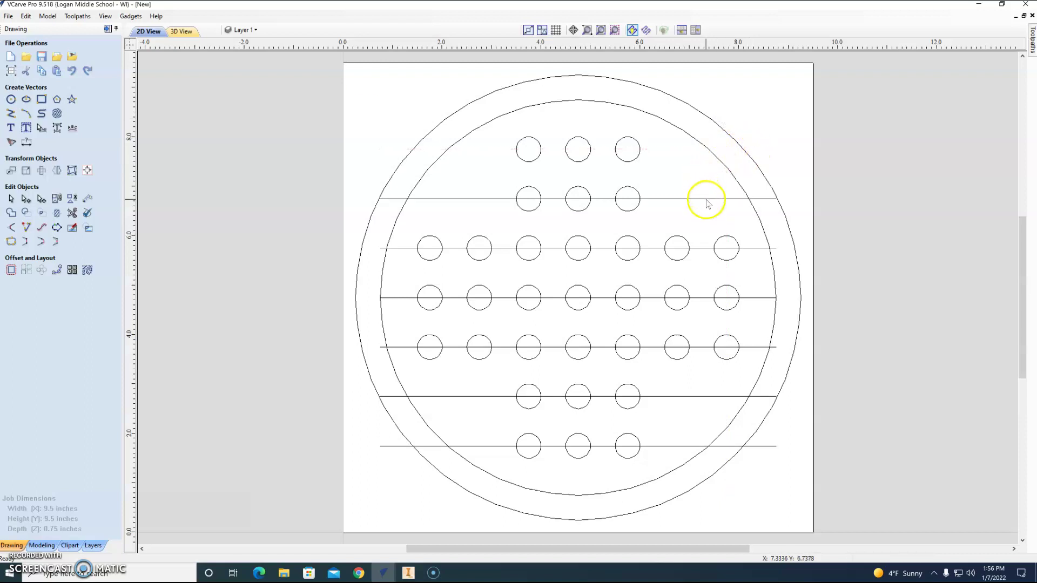
left_click(707, 199)
key("Delete")
left_click(747, 248)
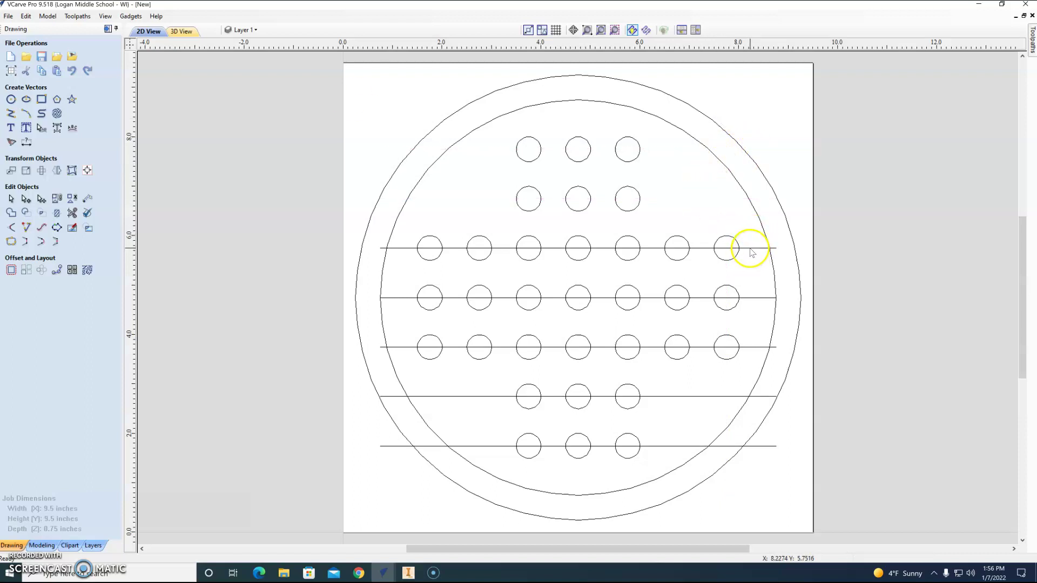
key("Delete")
left_click(752, 296)
key("Delete")
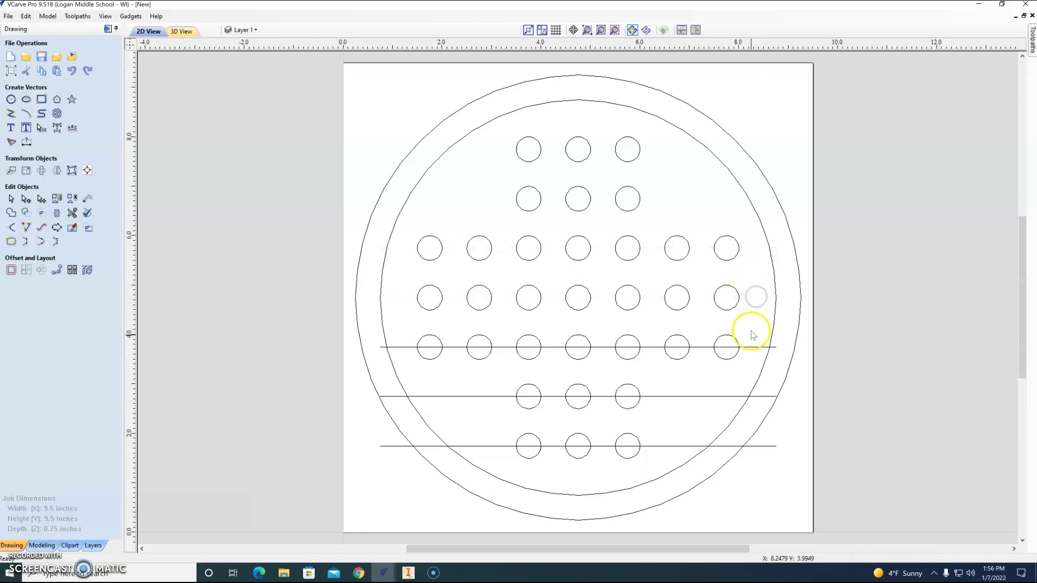
left_click(754, 347)
key("Delete")
left_click(723, 396)
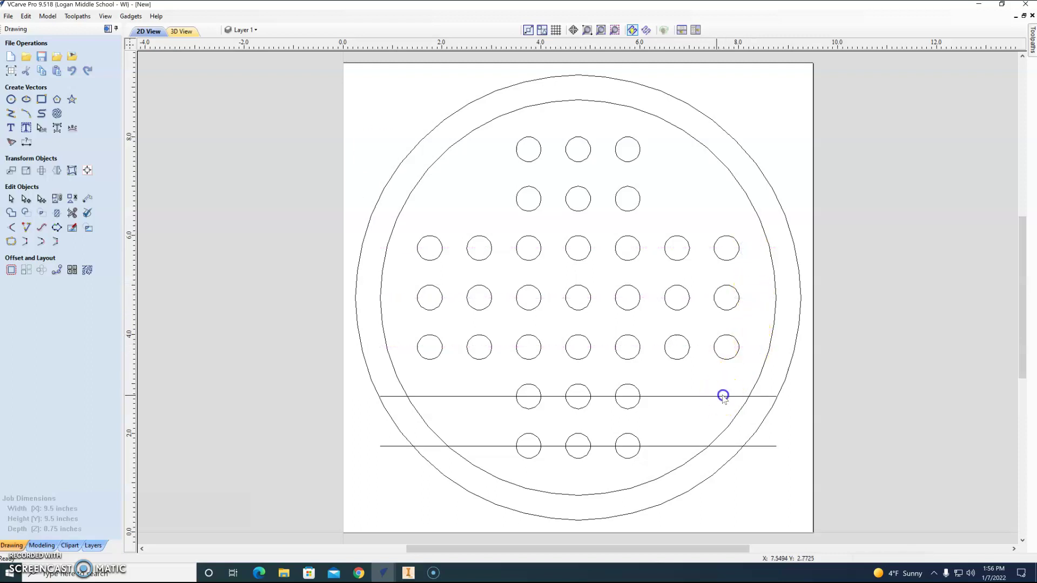
left_click(719, 398)
key("Delete")
left_click(688, 446)
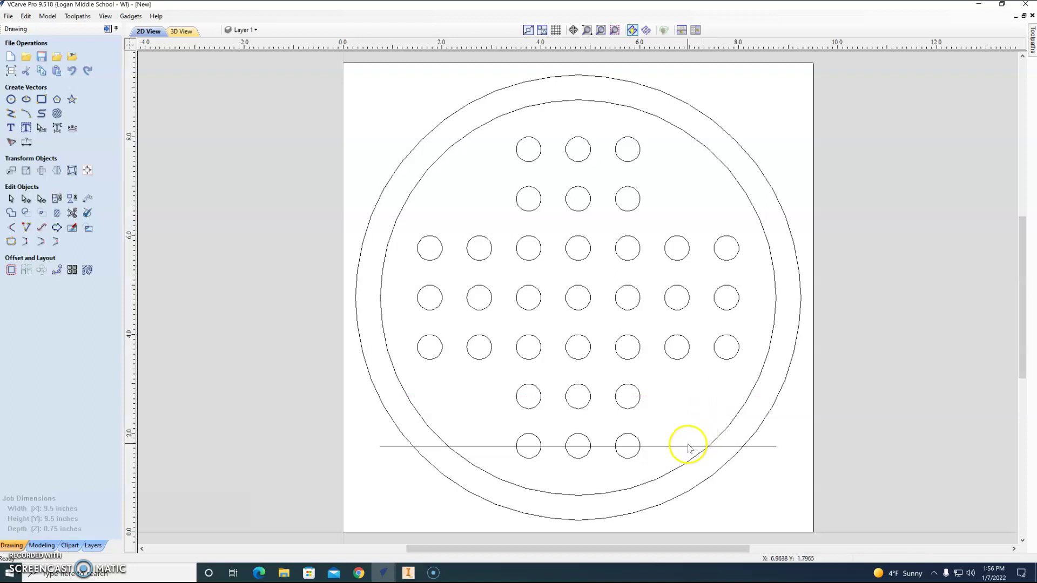
key("Delete")
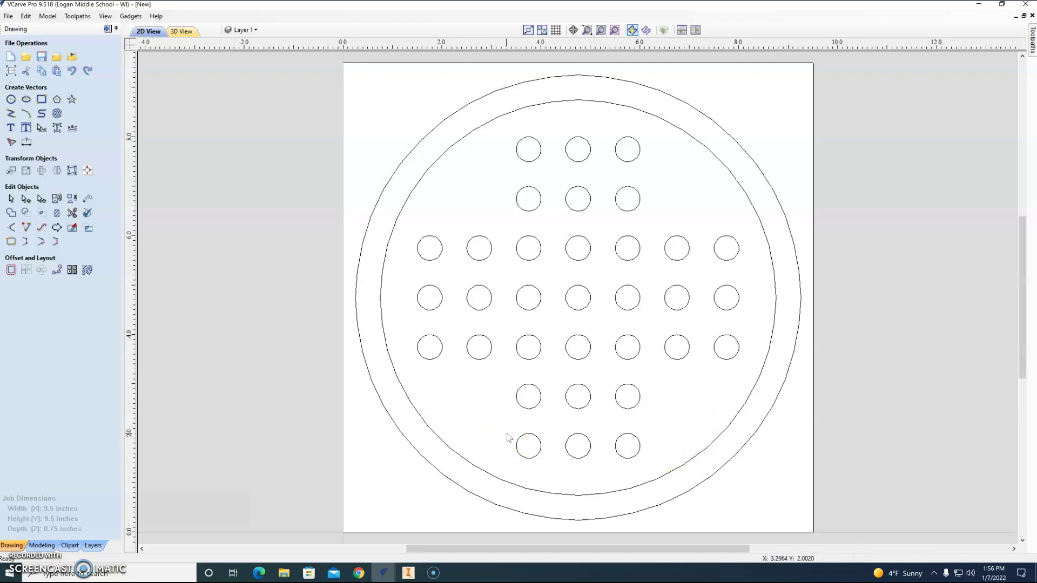
left_click(431, 350)
Step: Switch to the toolpath commands and select the inner 8-inch circle
left_click(107, 30)
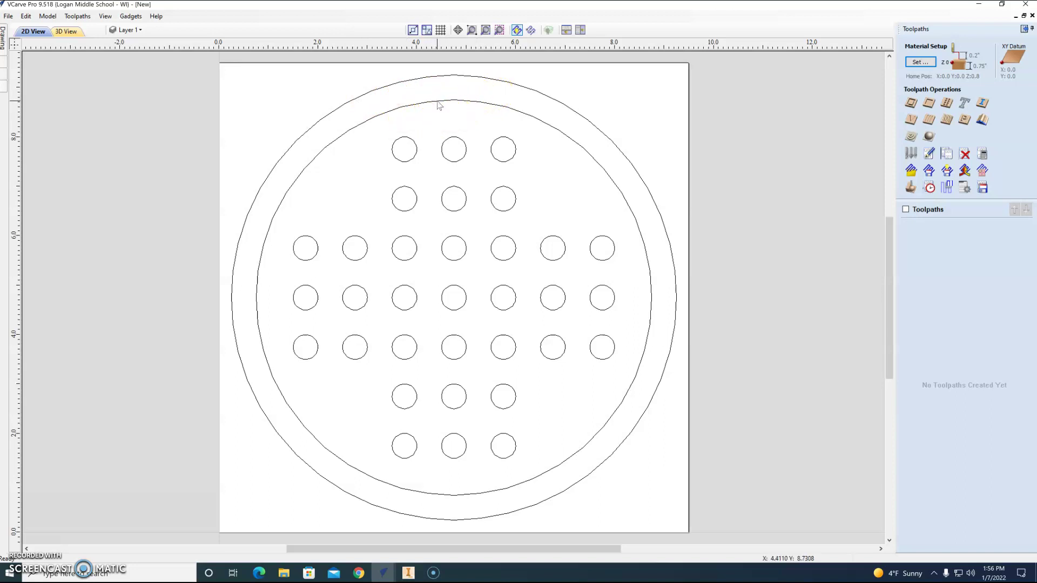
left_click(436, 101)
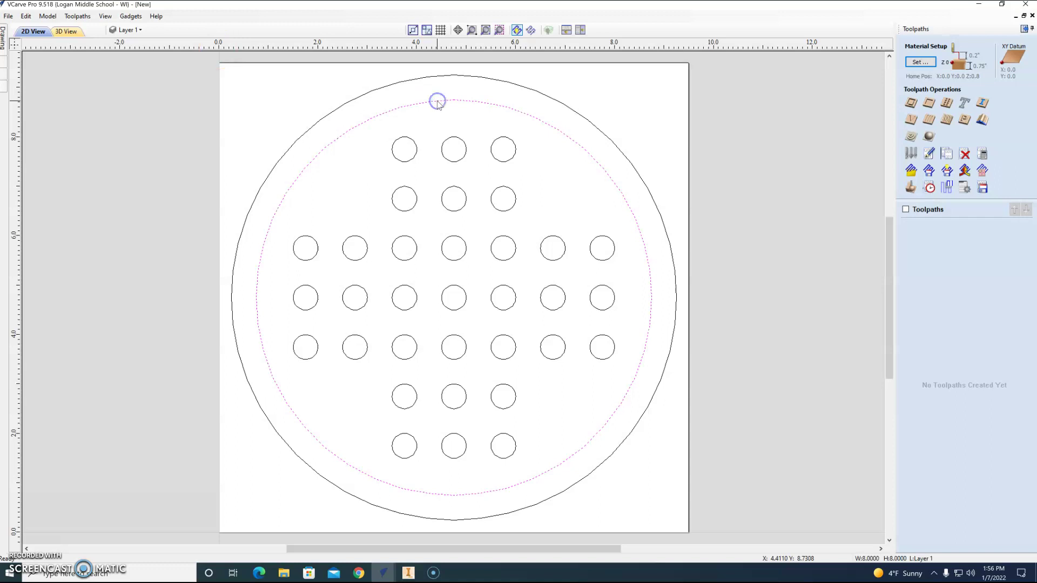
Step: Start a profile toolpath with 0.25-inch cut depth and open the Tool Database
left_click(912, 104)
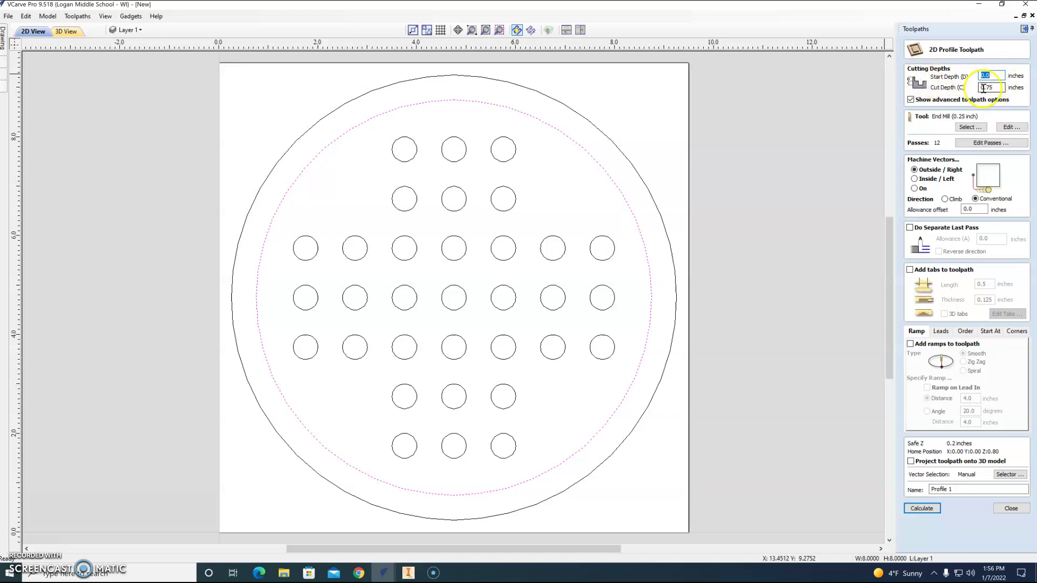
left_click_drag(996, 87, 970, 88)
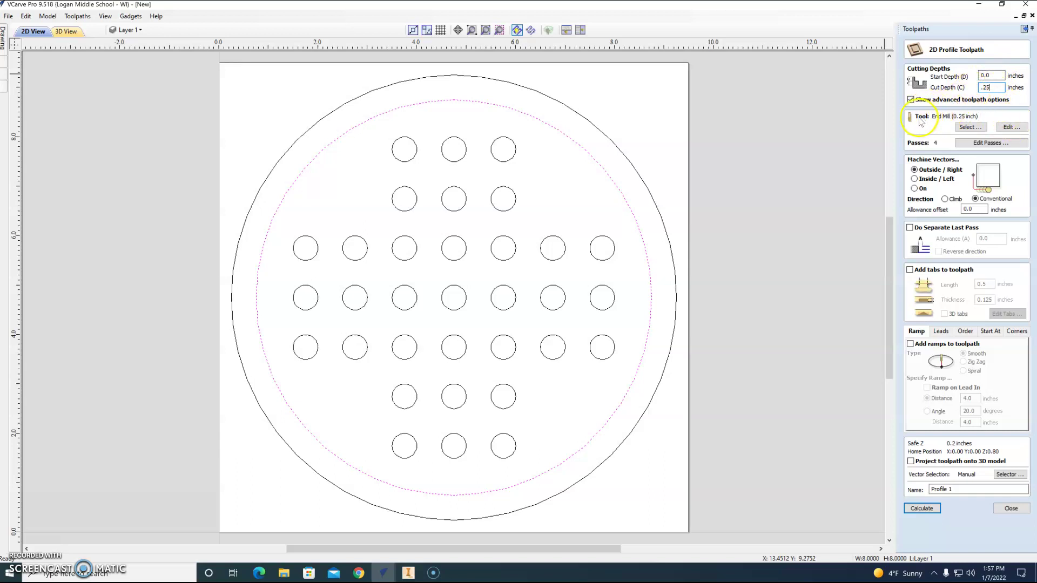
left_click(973, 128)
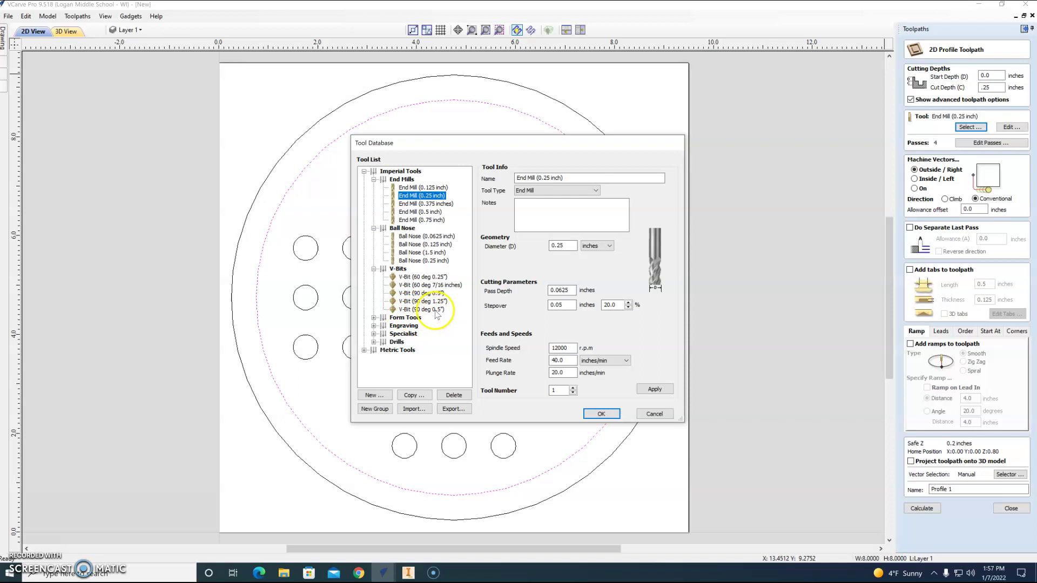
Step: Choose V-Bit (90 deg 0.5") in the Tool Database as the profile toolpath's tool
left_click(435, 311)
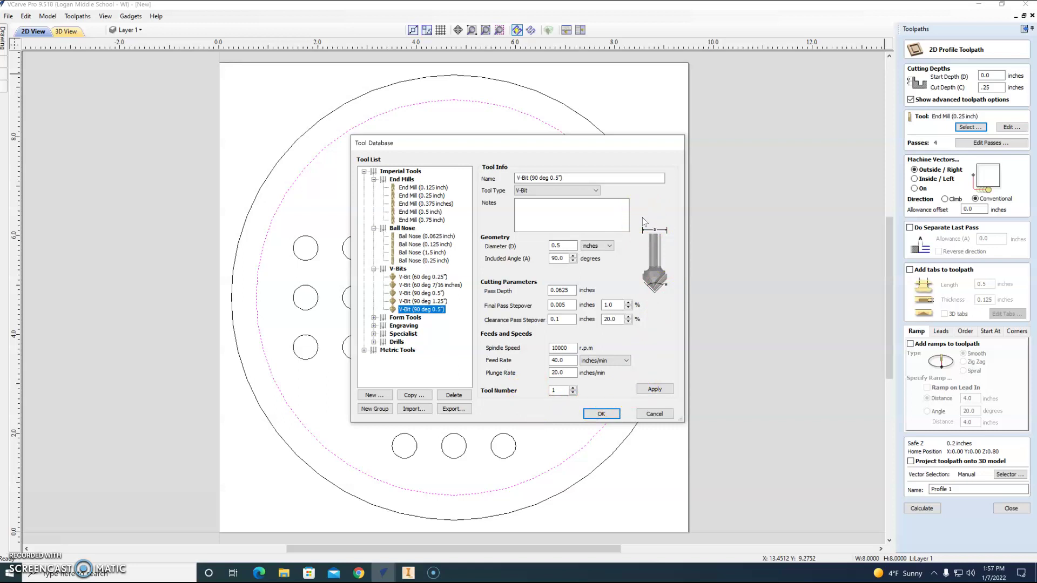
left_click(602, 414)
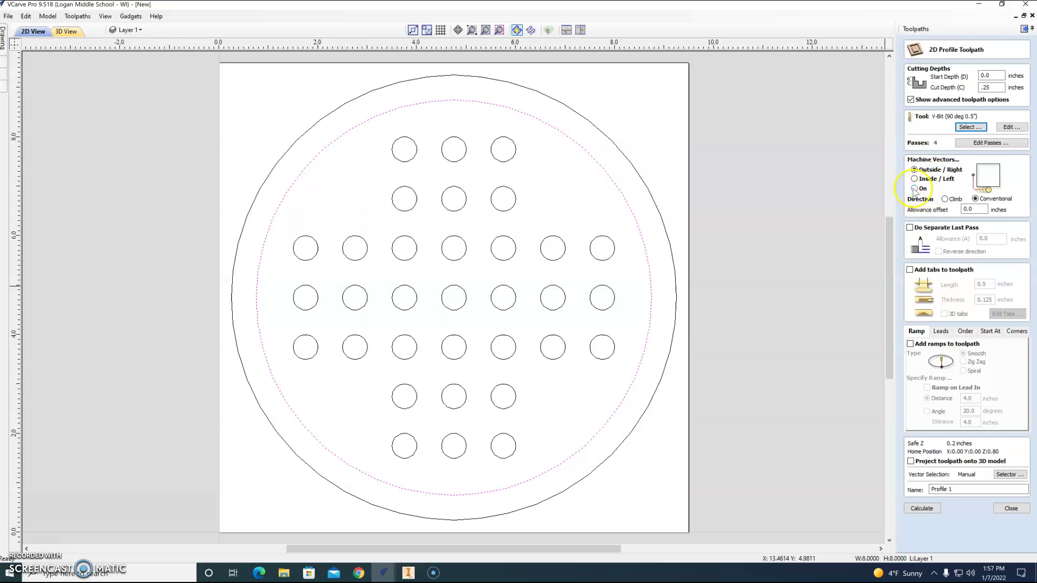
Step: Set Machine Vectors to On, name the profile toolpath Trough, and calculate it
left_click(914, 189)
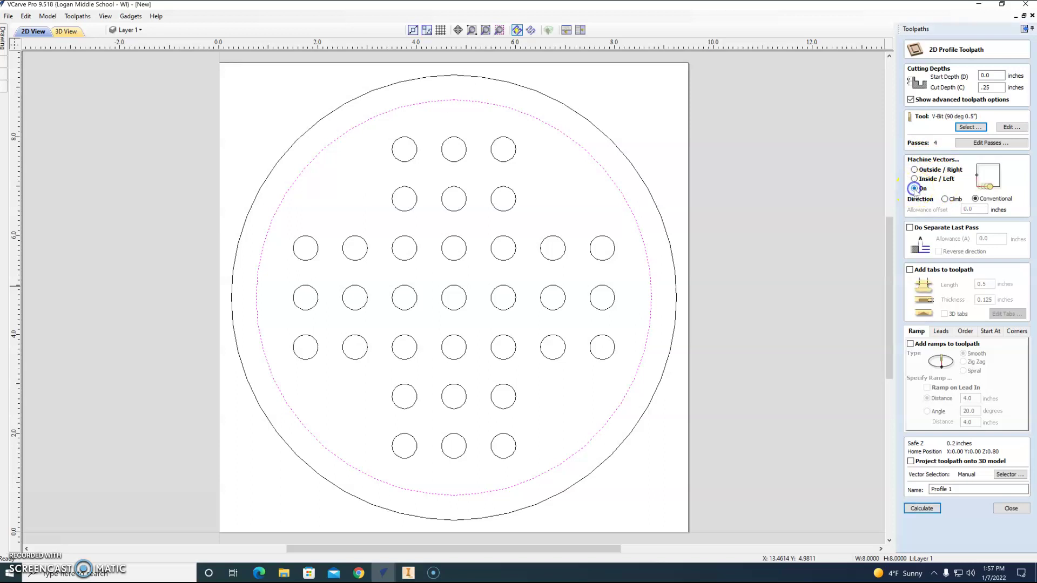
left_click(947, 488)
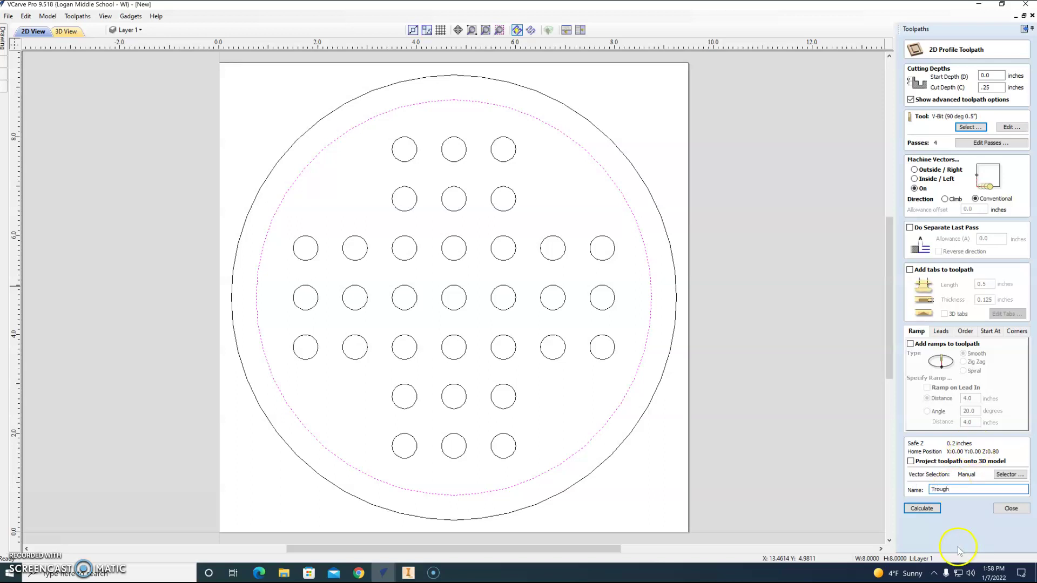
left_click(922, 510)
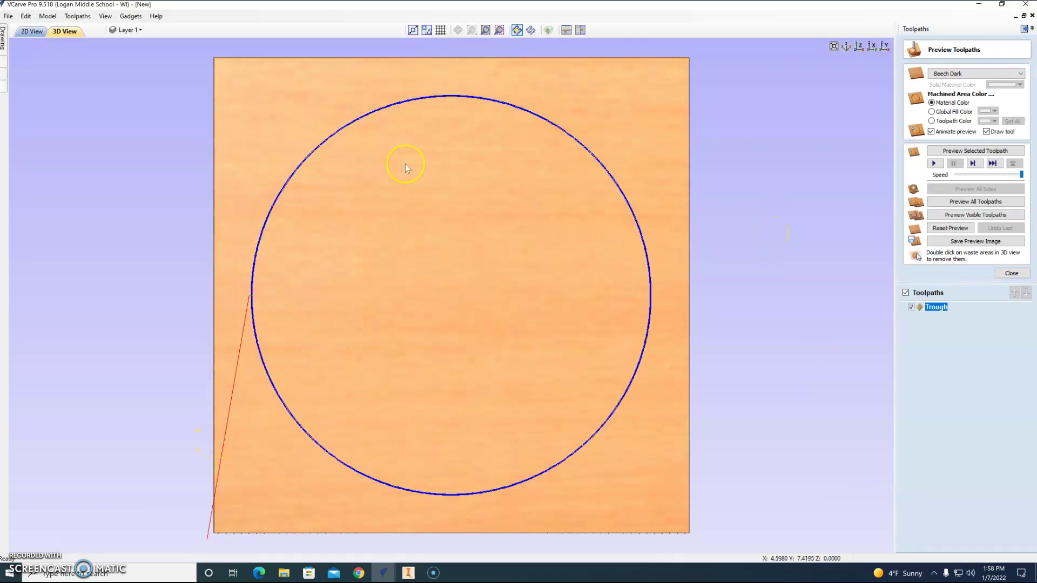
Step: Play the animated Trough carving preview, close it, and return to the 2D View
left_click(934, 163)
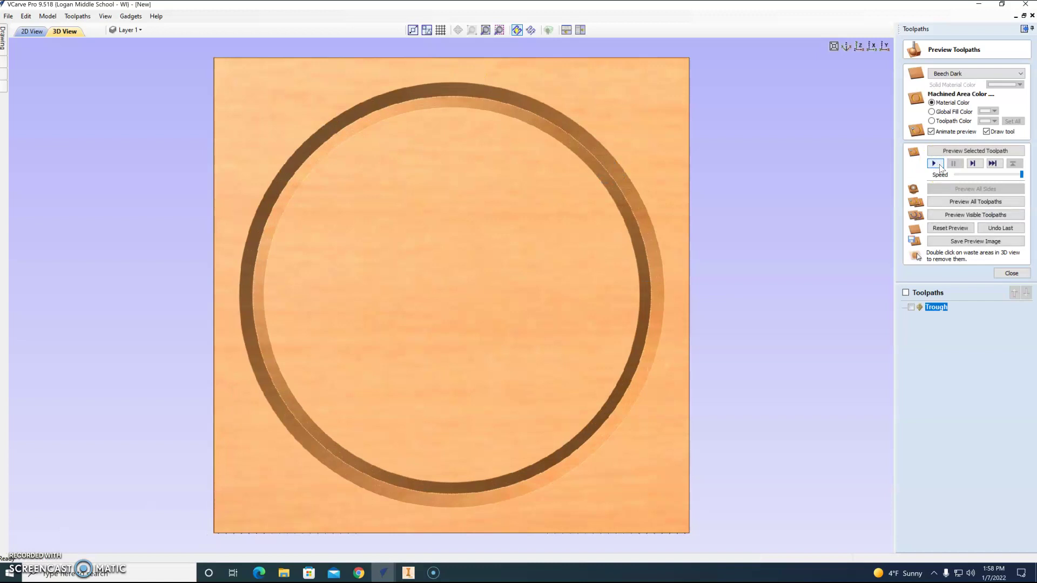
left_click(1011, 273)
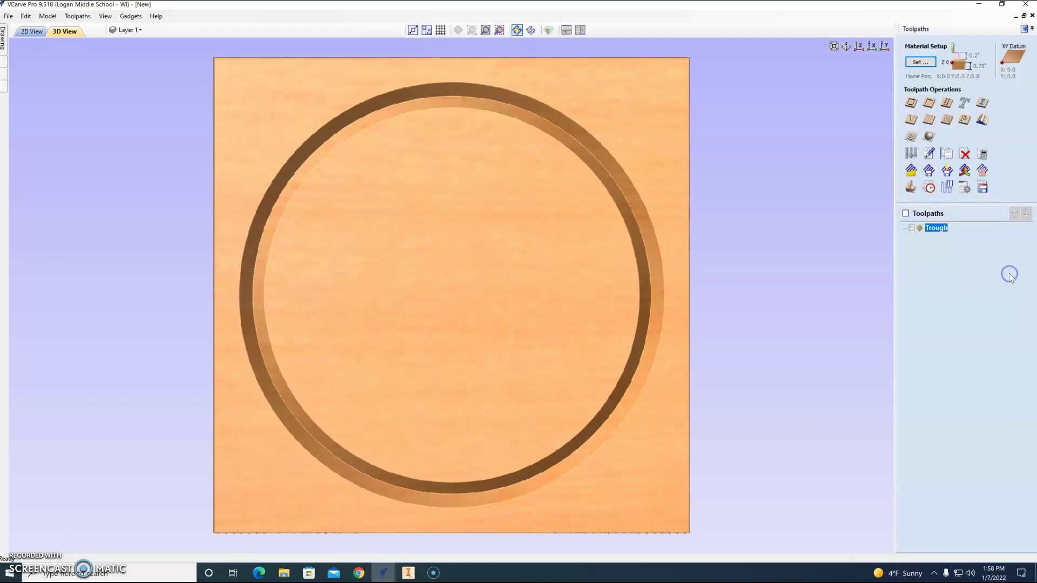
left_click(30, 32)
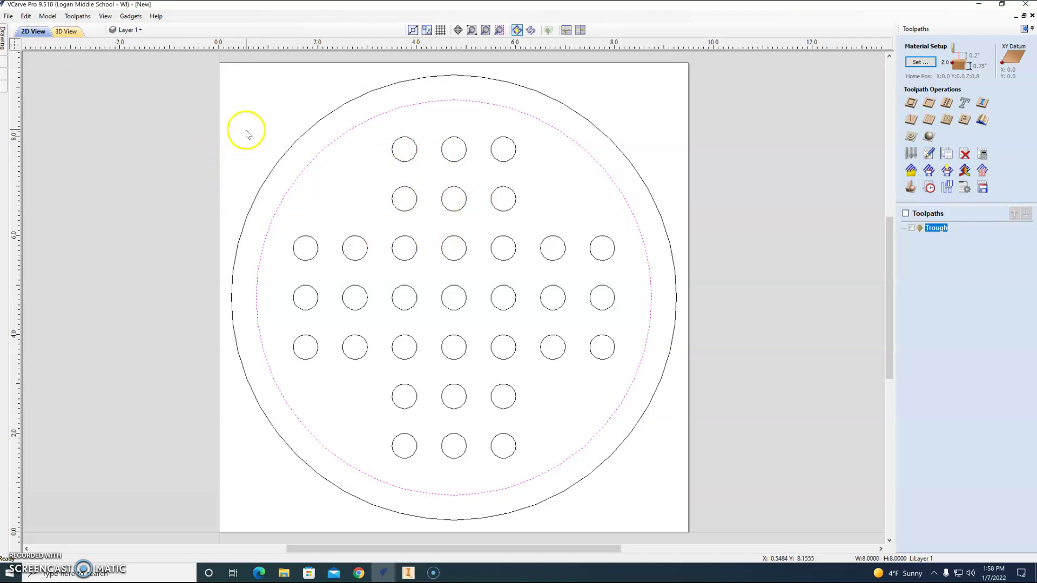
Step: Select all marble-hole circles and set up a 0.25-inch-deep V-bit drilling toolpath named Marbles
left_click_drag(246, 125, 639, 472)
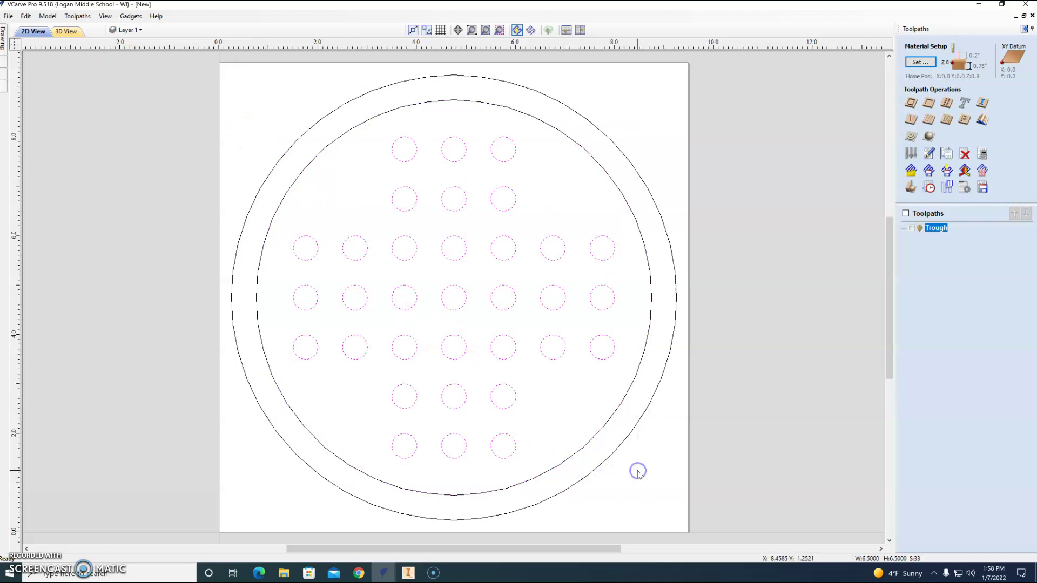
left_click(946, 104)
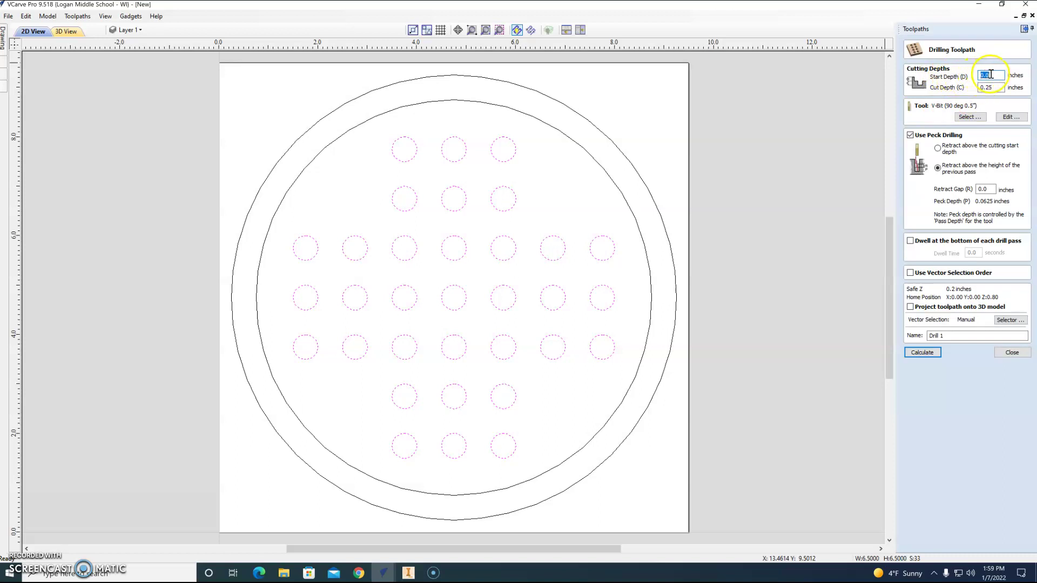
left_click(991, 90)
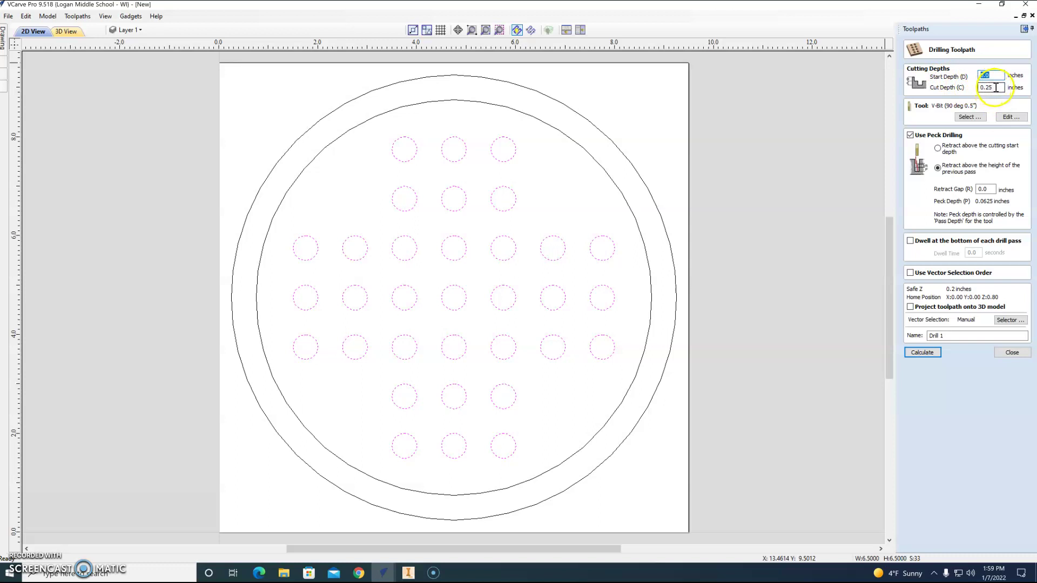
key("shift+Tab")
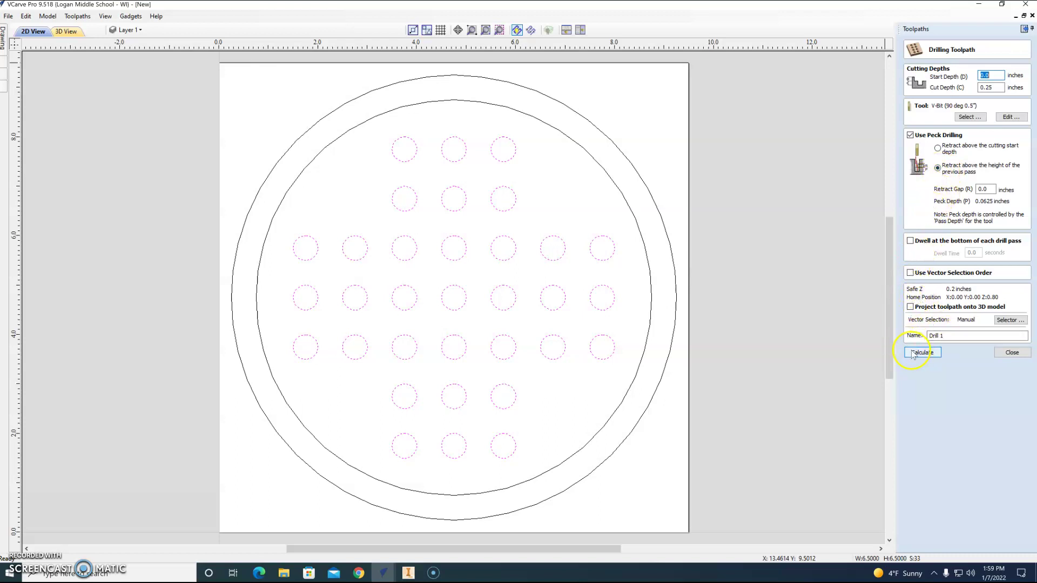
left_click_drag(947, 336, 924, 337)
Step: Calculate the Marbles toolpath, play the preview of the 33 holes drilling, then close it
left_click(923, 353)
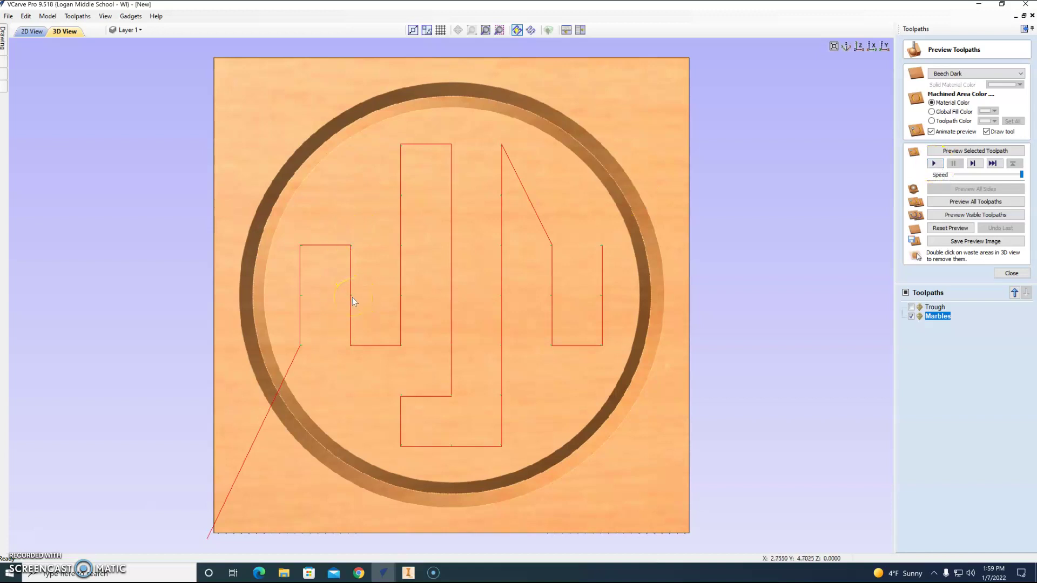
left_click(935, 163)
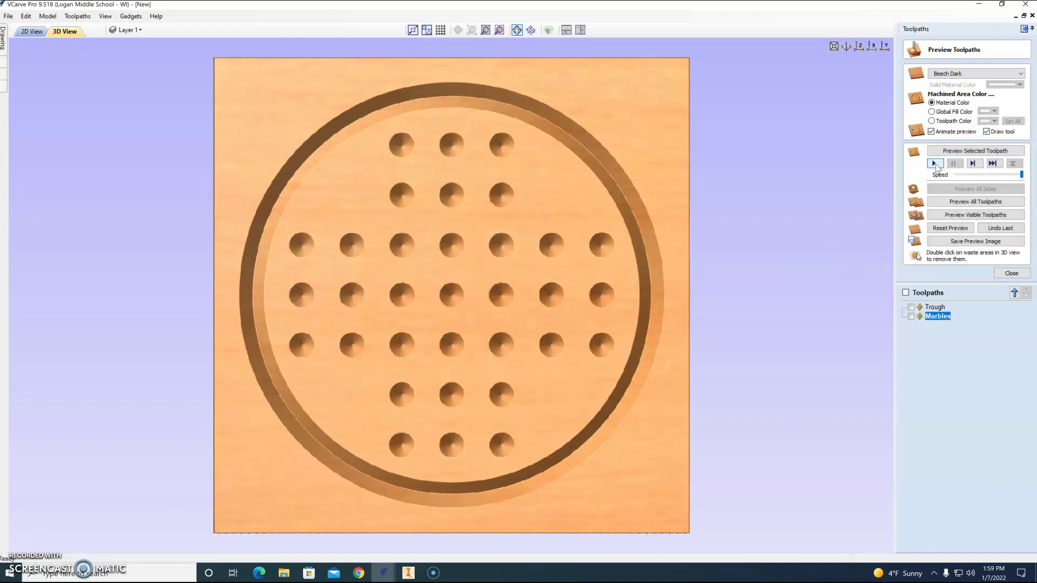
left_click(1012, 274)
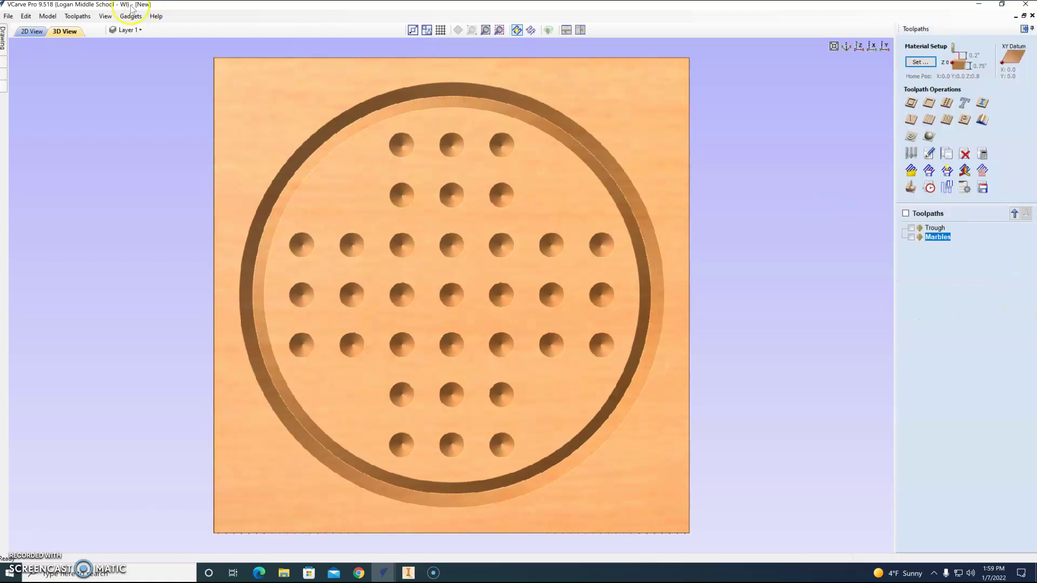
Step: Return to the 2D View and select the board's outer circle
left_click(27, 33)
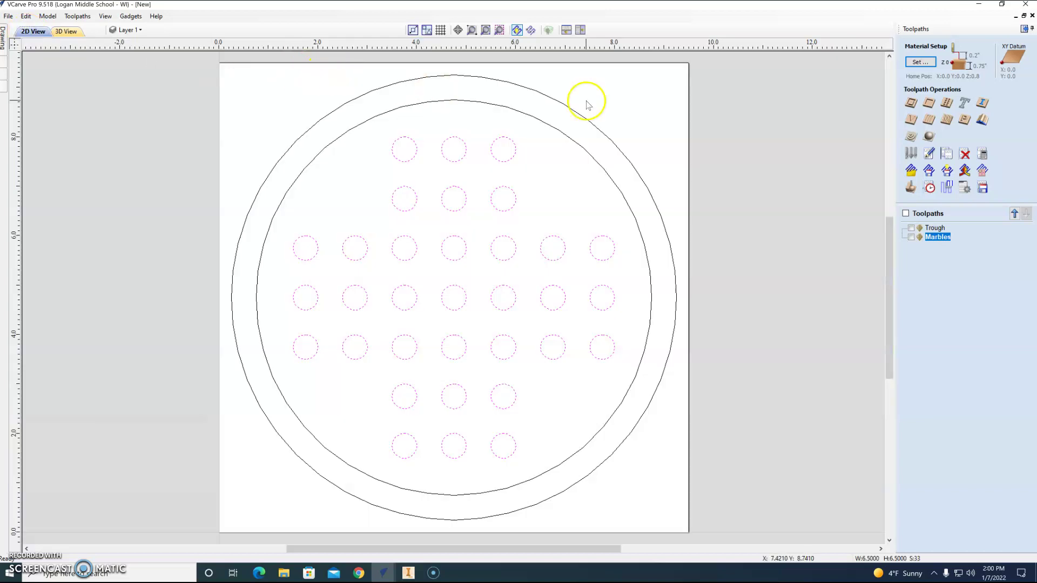
left_click(289, 58)
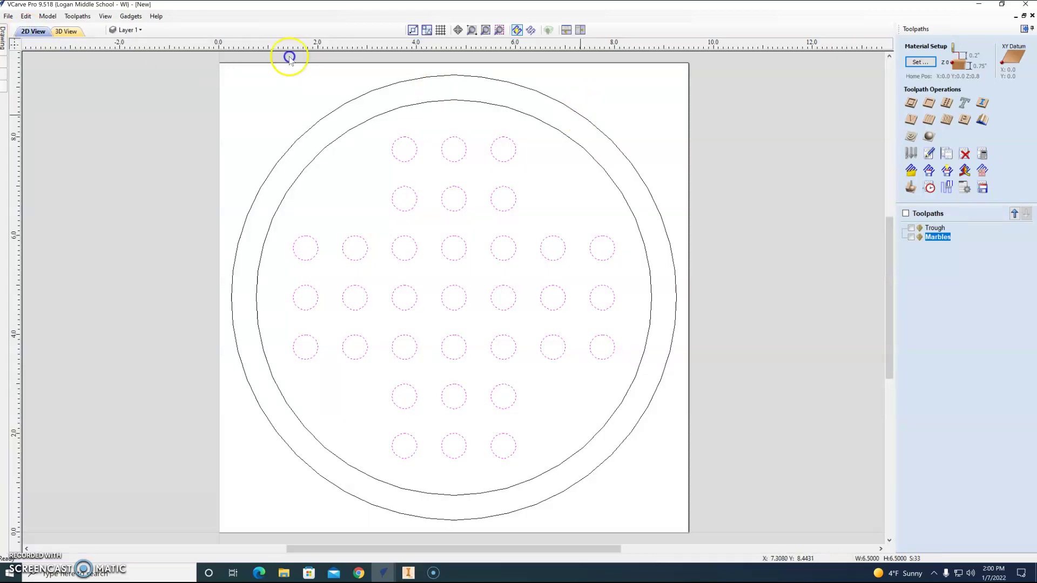
left_click(581, 114)
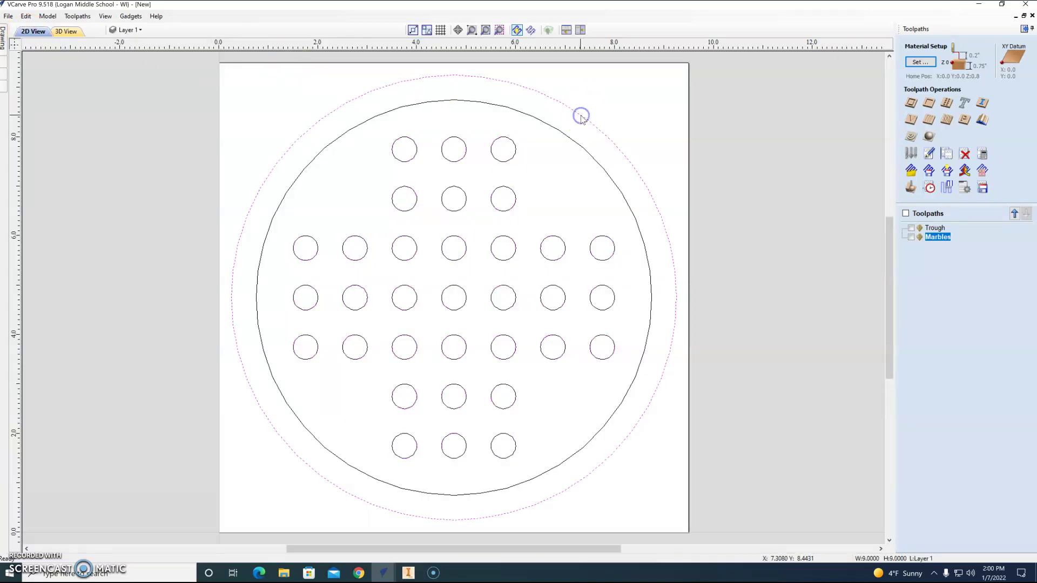
Step: Start a profile toolpath on the outer circle with a 0.75-inch cut depth and open the tool library
left_click(911, 103)
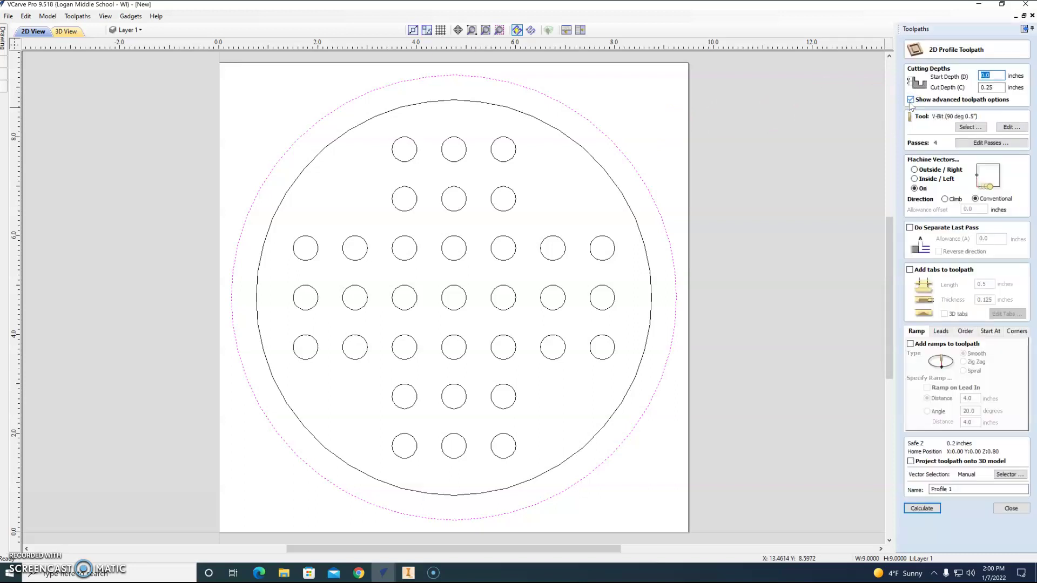
left_click(904, 106)
left_click(998, 88)
double_click(1001, 91)
left_click(968, 128)
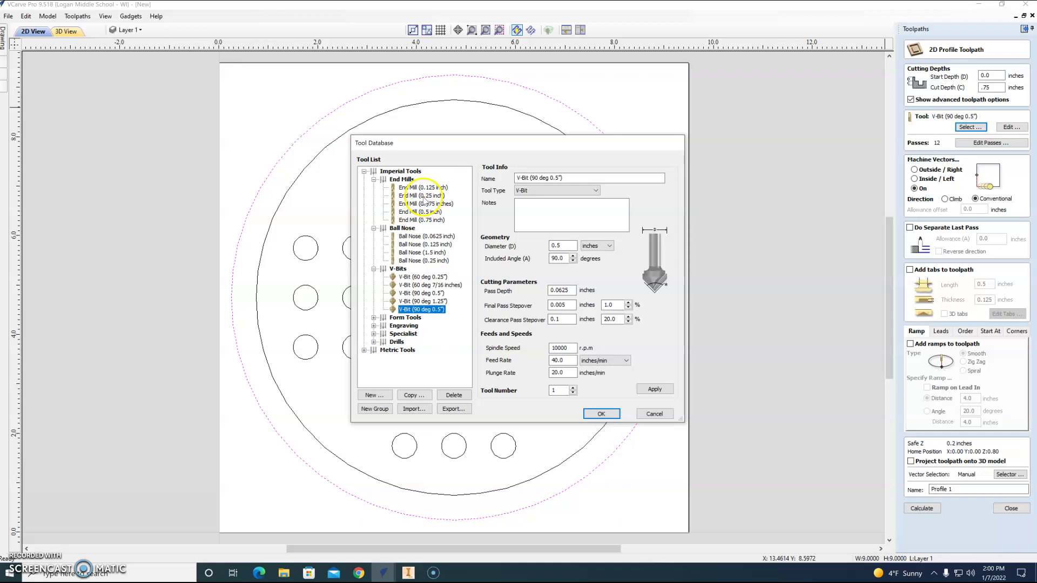
Step: Choose End Mill (0.25 inch) in the Tool Database for the outer profile cut
left_click(424, 196)
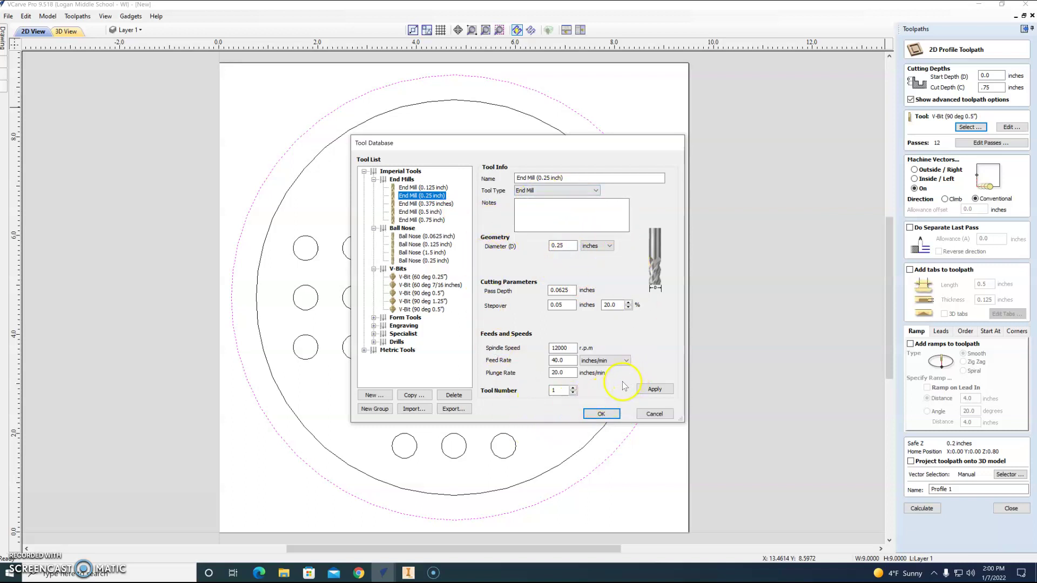
left_click(602, 413)
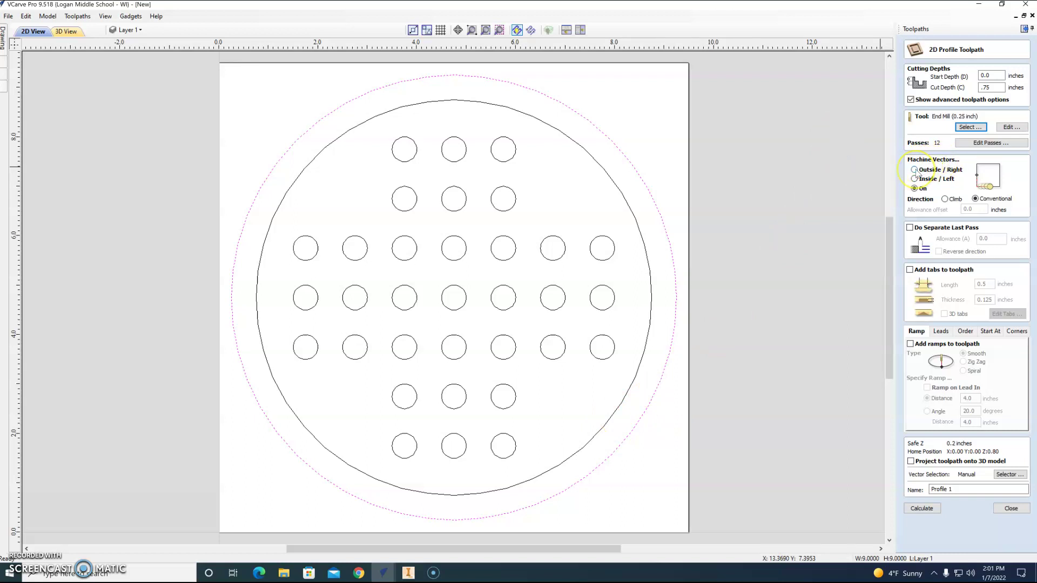
Step: Machine Outside / Right of the circle, tick Add tabs to toolpath, and open Edit Tabs
left_click(915, 171)
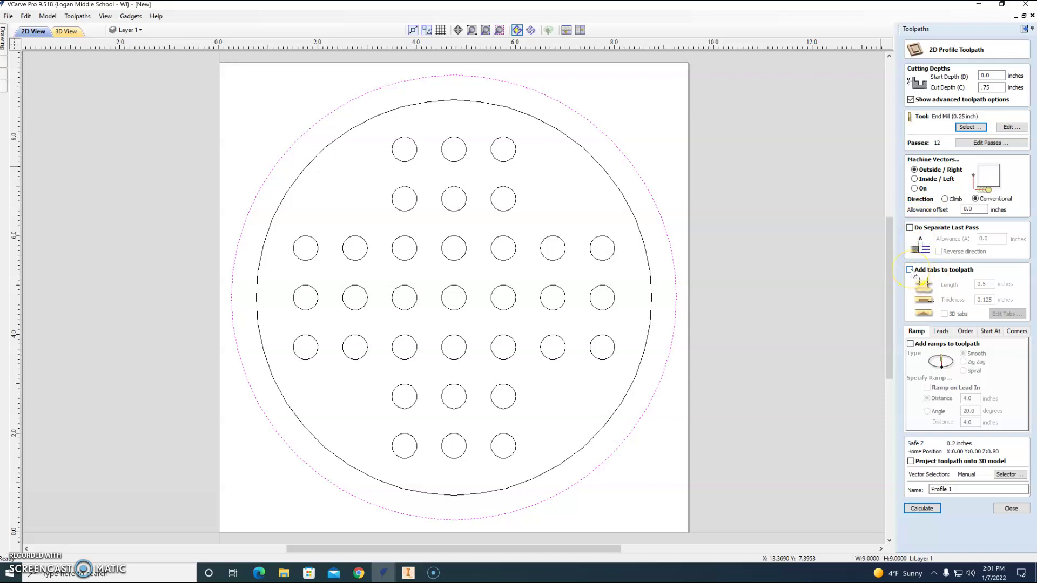
left_click(911, 272)
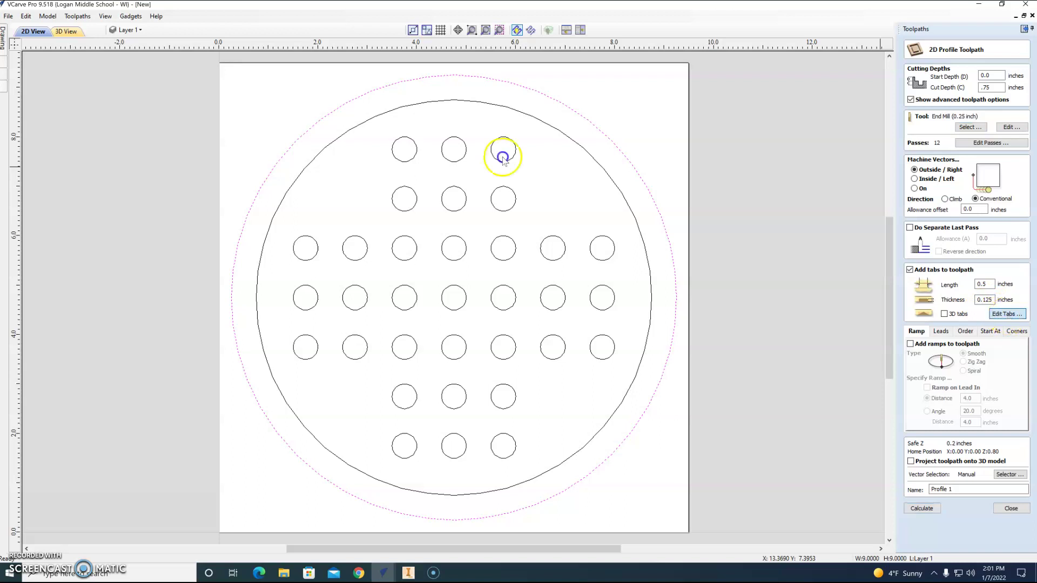
left_click(1008, 316)
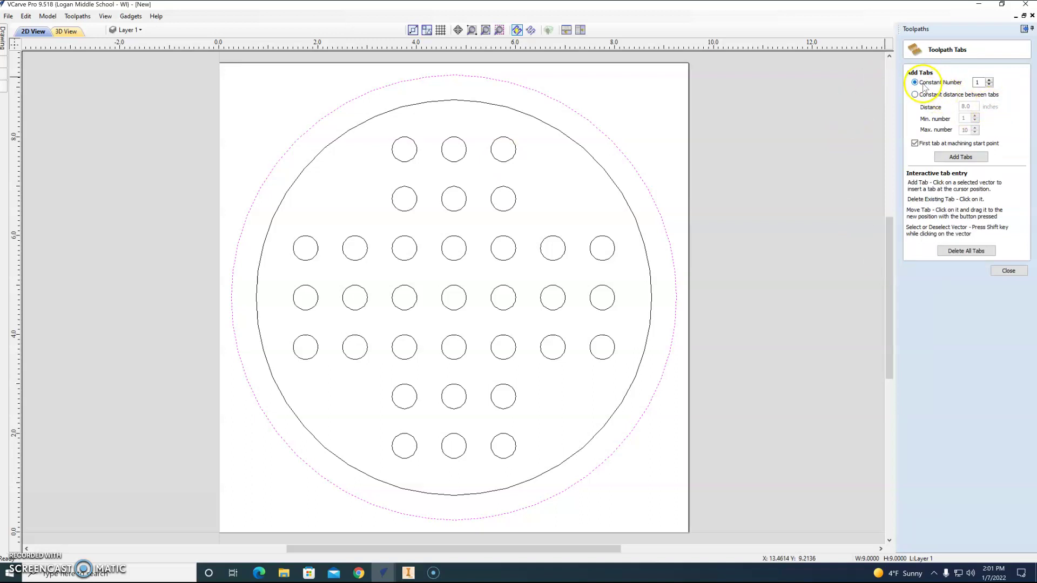
Step: Add 4 evenly spaced tabs, then move them to the upper-right, lower-right, lower-left and upper-left diagonals
double_click(972, 82)
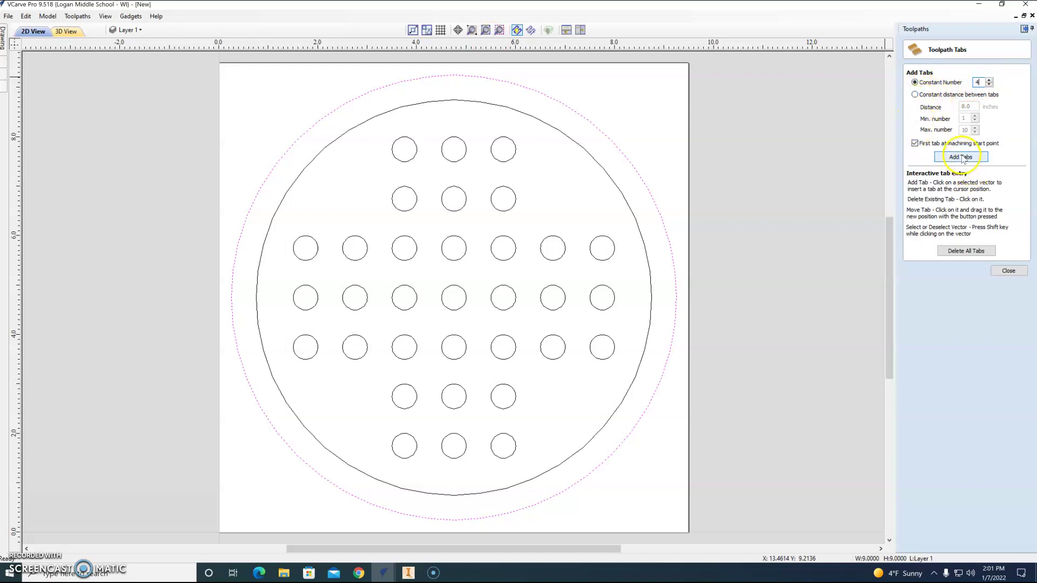
left_click(962, 158)
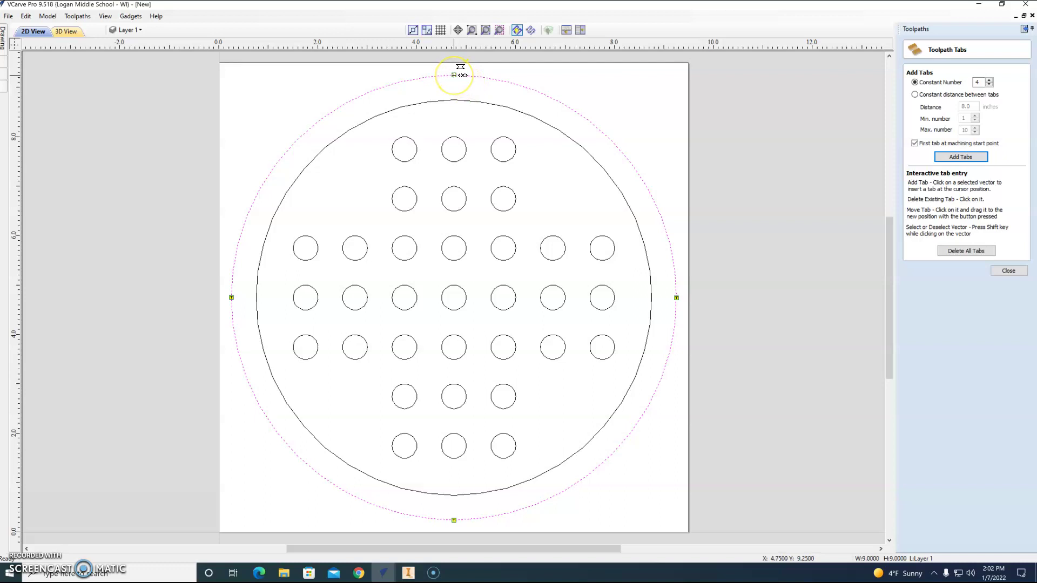
mouse_move(460, 78)
left_mouse_down()
mouse_move(456, 70)
mouse_move(556, 97)
mouse_move(614, 134)
left_mouse_up()
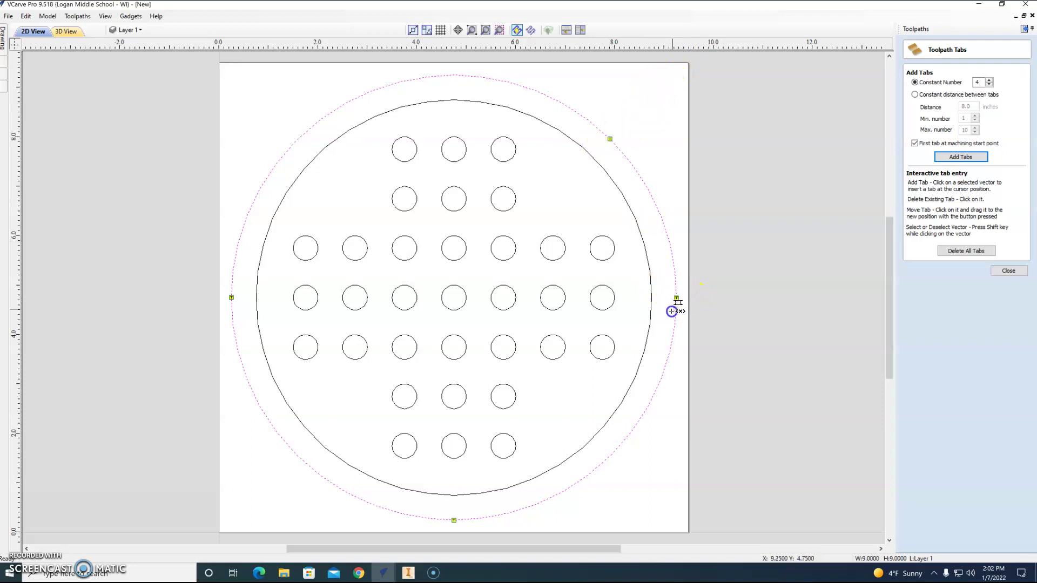
left_click_drag(613, 462, 610, 463)
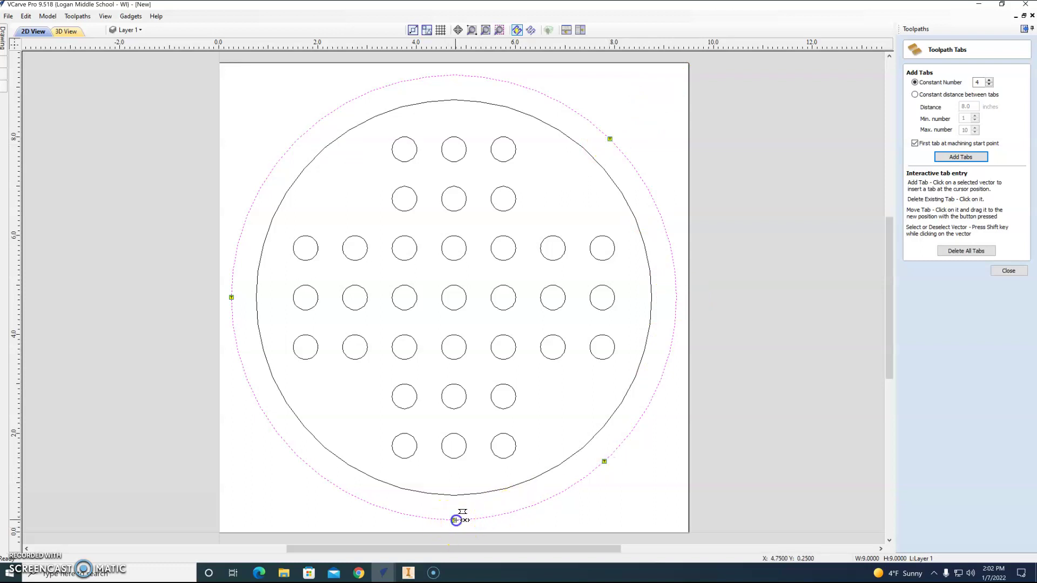
left_click(297, 456)
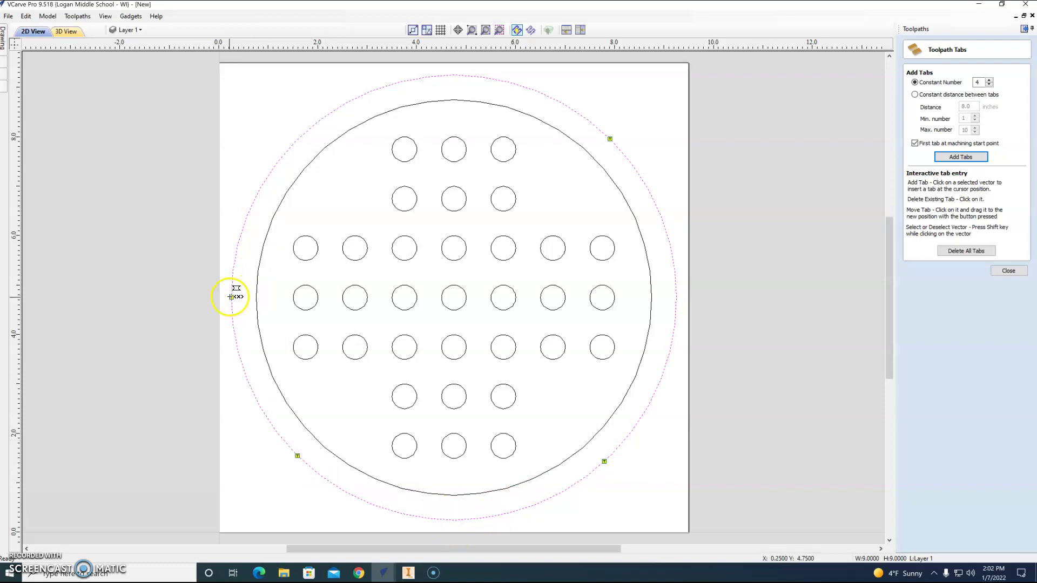
mouse_move(233, 297)
left_mouse_down()
mouse_move(111, 146)
mouse_move(266, 212)
mouse_move(305, 132)
left_mouse_up()
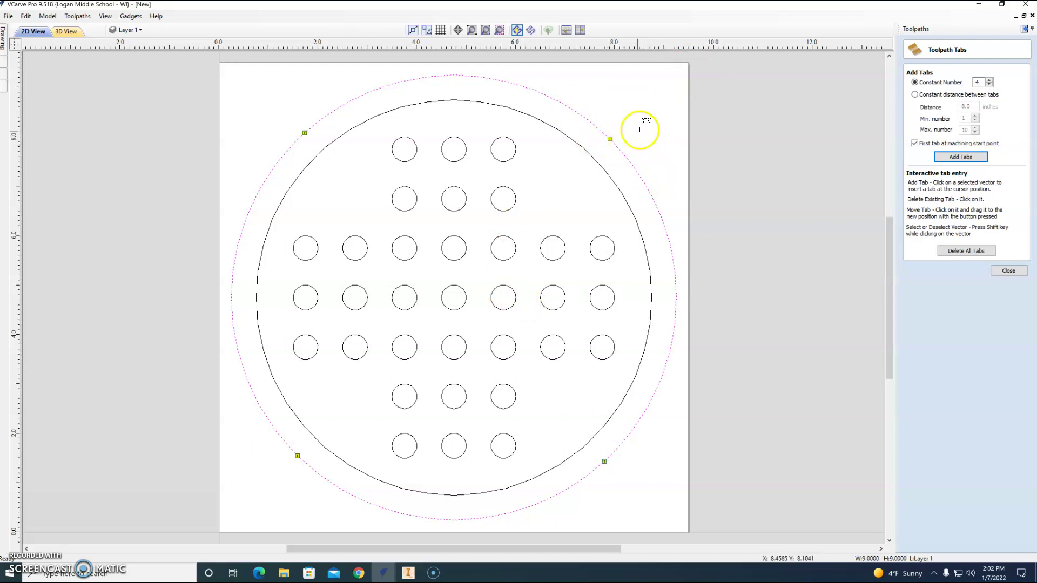
Step: Close the tab editor and rename the outer profile toolpath to 'Cut out'
left_click(1008, 270)
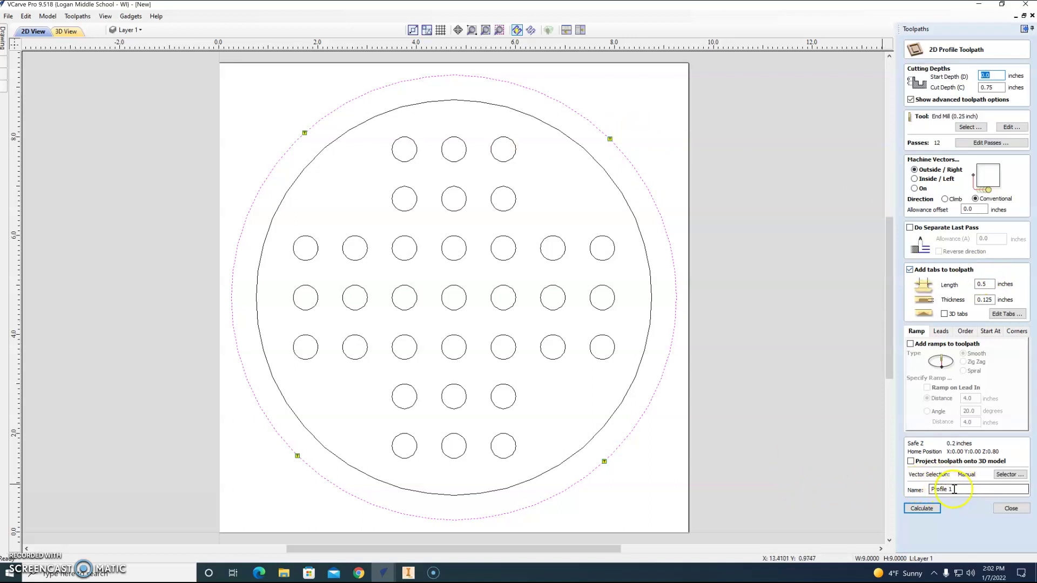
left_click_drag(957, 489, 912, 491)
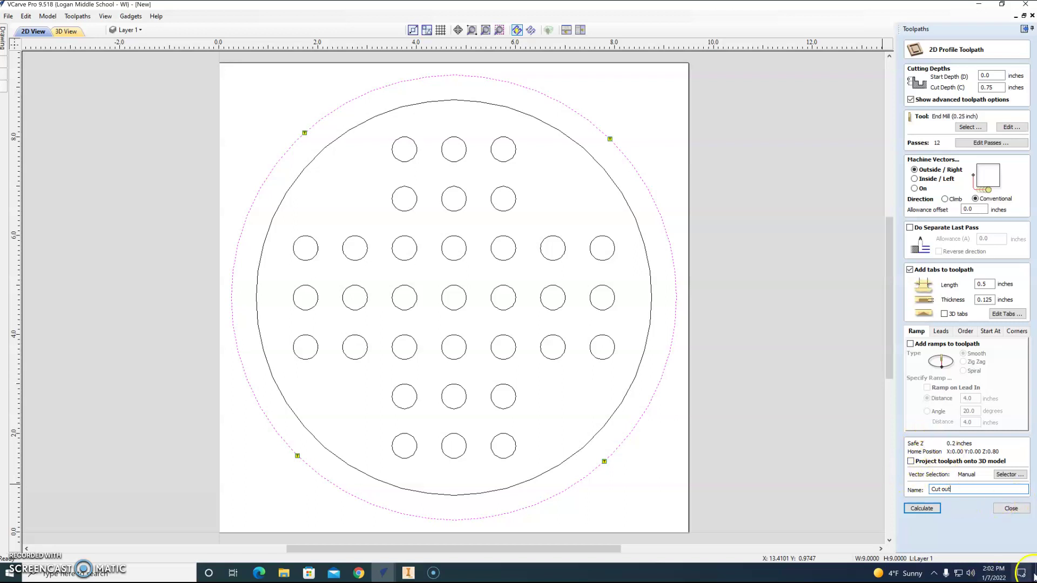
Step: Calculate the outer Cut out toolpath, preview it machining, and remove the waste around the tabs
left_click(921, 509)
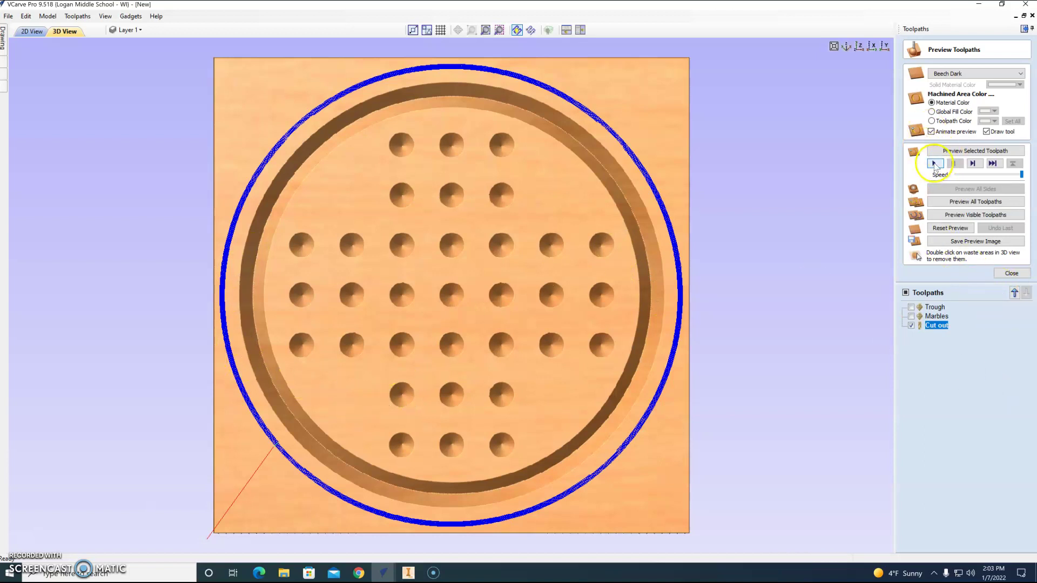
left_click(933, 163)
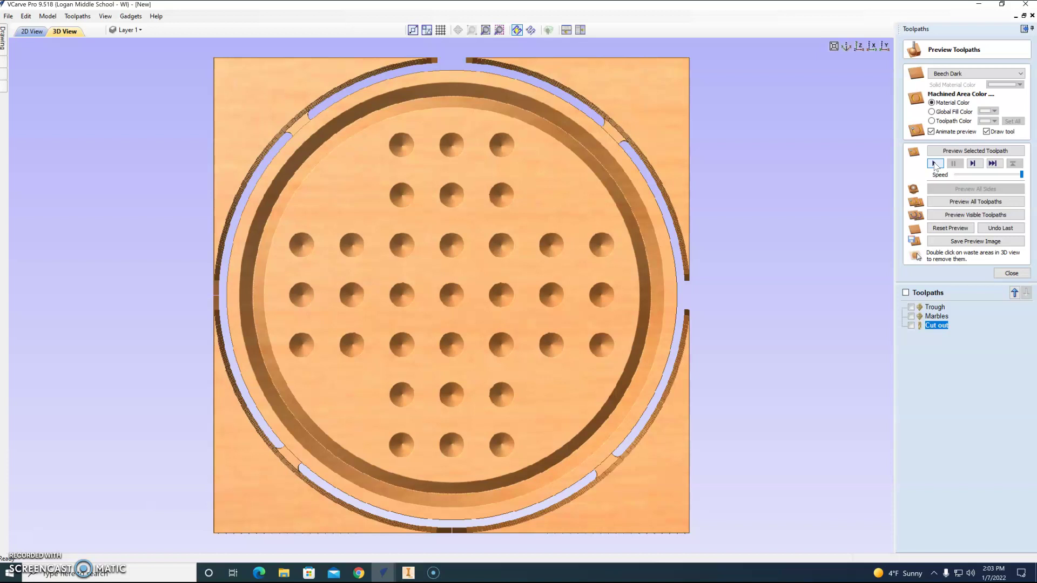
double_click(444, 63)
Step: Close Preview Toolpaths, leaving the 3D board with trough, 33 marble holes and four tabs
left_click(1009, 274)
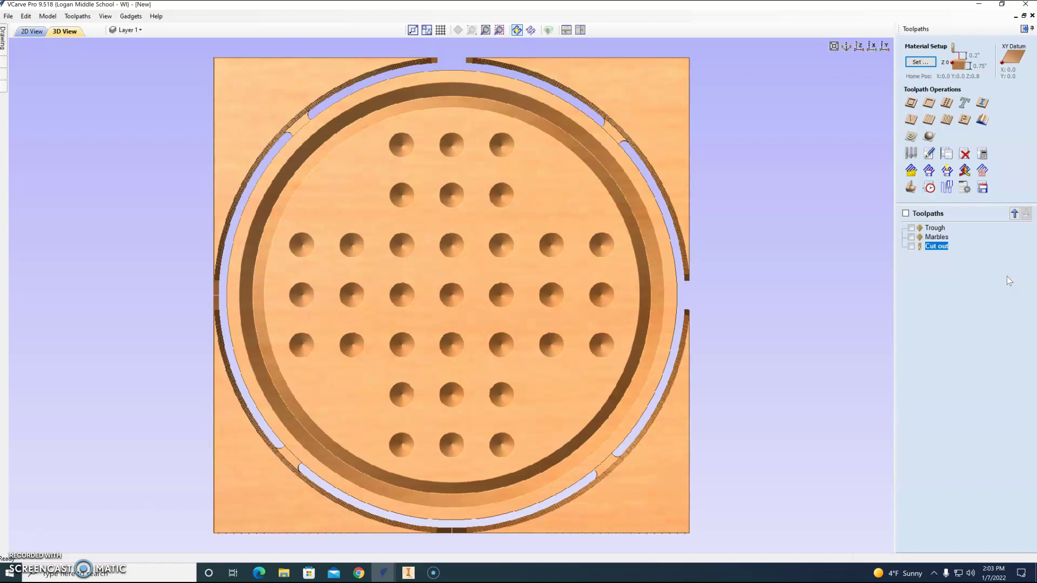
left_click(973, 293)
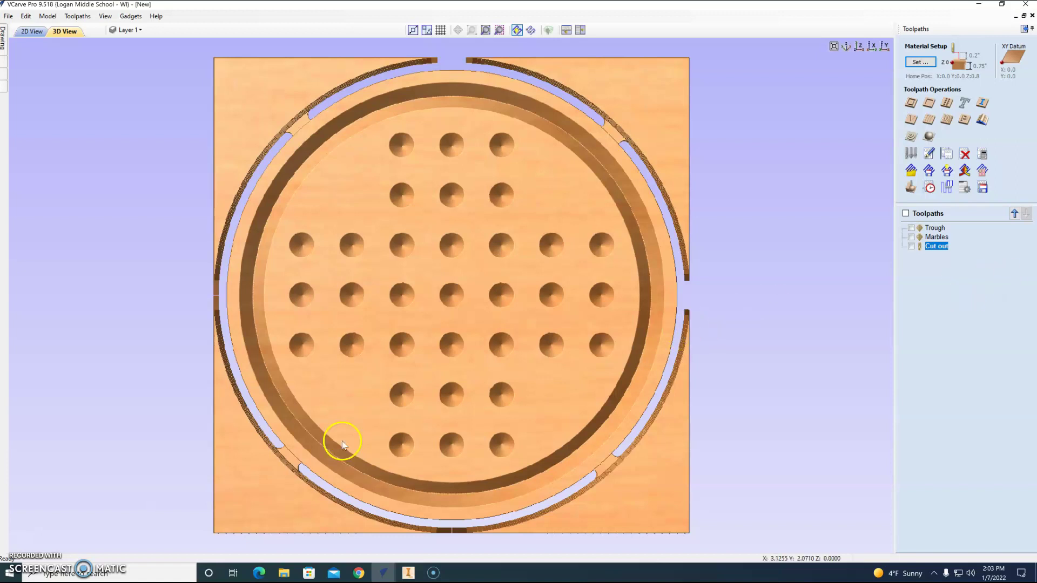